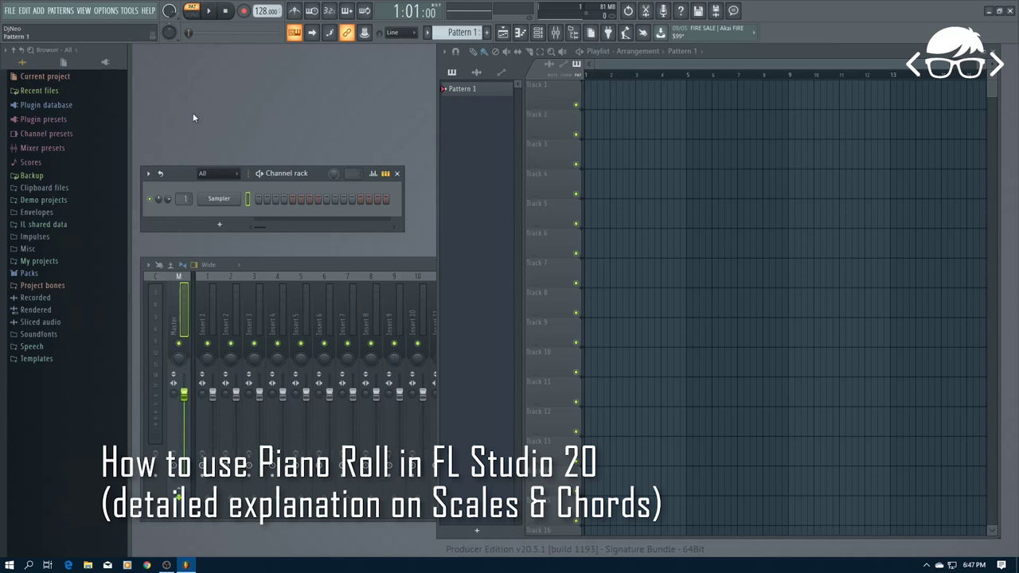
Step: Create a new project from the Empty template in the Minimal category
{"action": "left_click", "coordinate": [12, 10]}
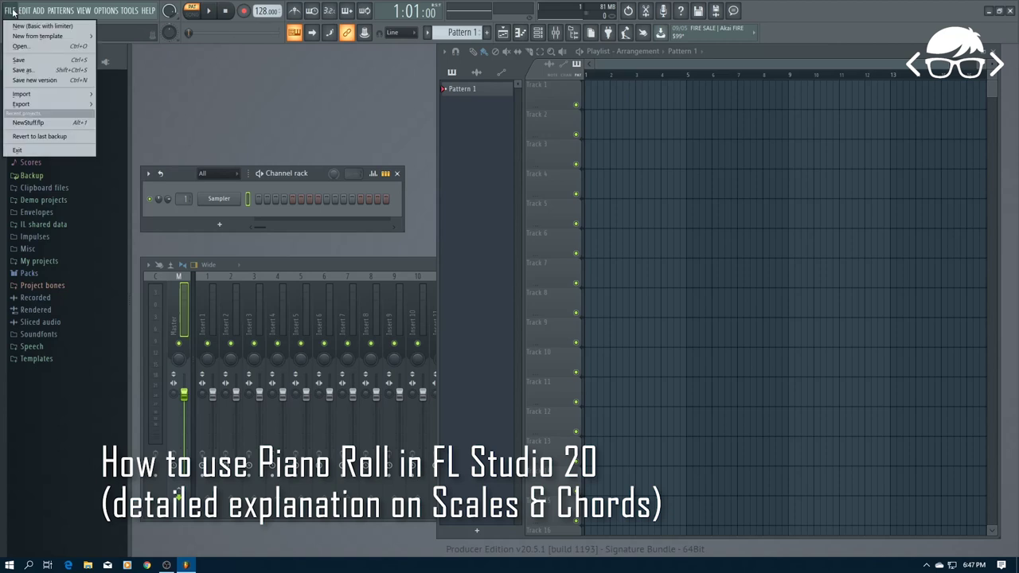
{"action": "mouse_move", "coordinate": [38, 36]}
{"action": "mouse_move", "coordinate": [130, 47]}
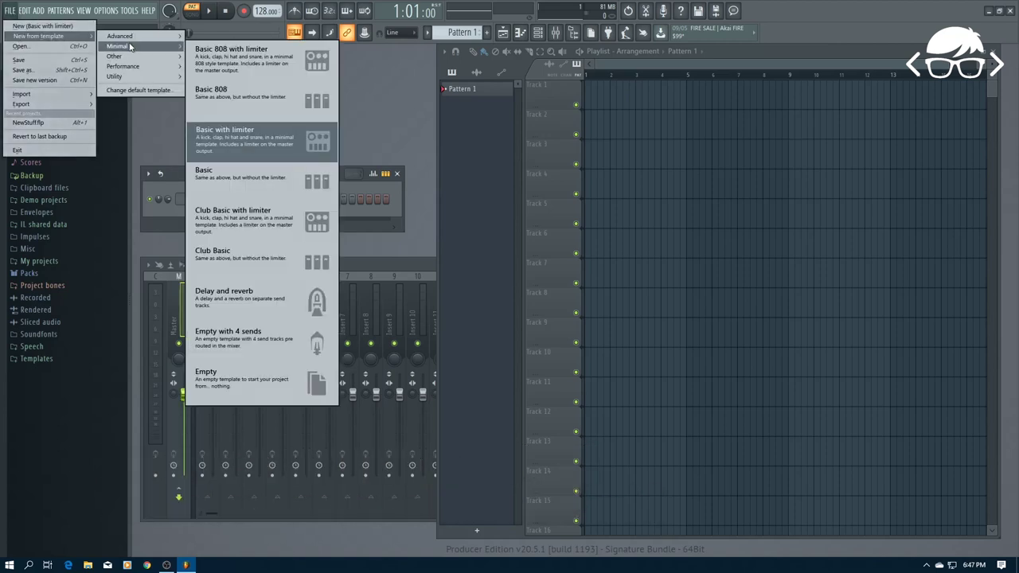
{"action": "left_click", "coordinate": [247, 380]}
{"action": "left_click", "coordinate": [514, 315]}
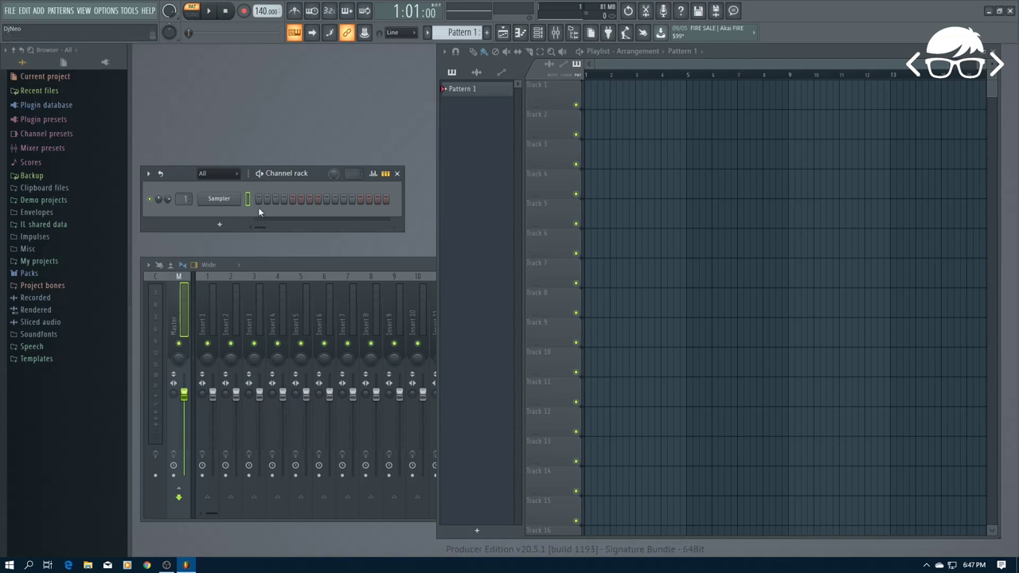
Step: Move the Channel rack higher above the mixer and replace its Sampler channel with FL Keys
{"action": "left_click_drag", "start_coordinate": [278, 172], "coordinate": [279, 144]}
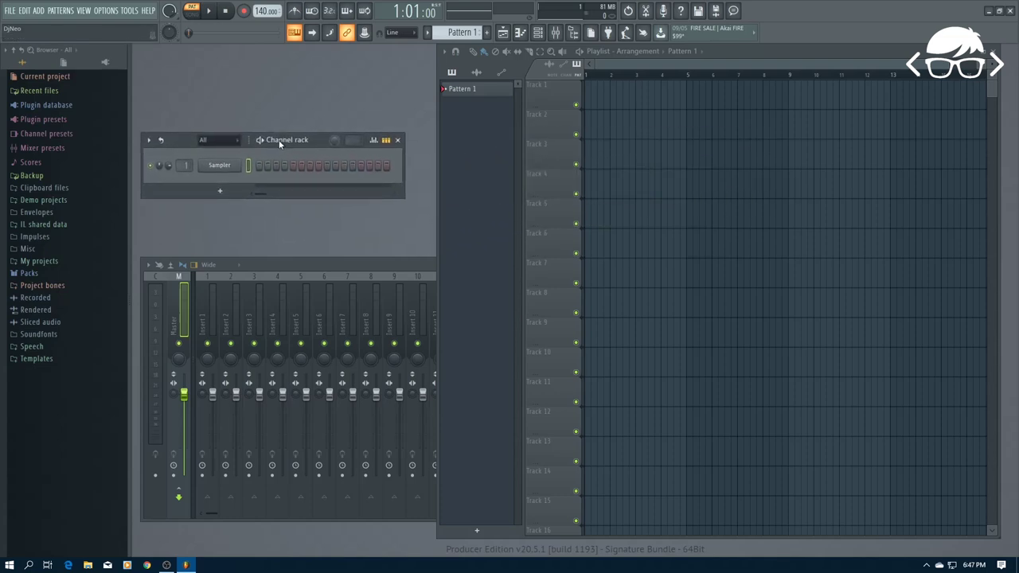
{"action": "right_click", "coordinate": [217, 170]}
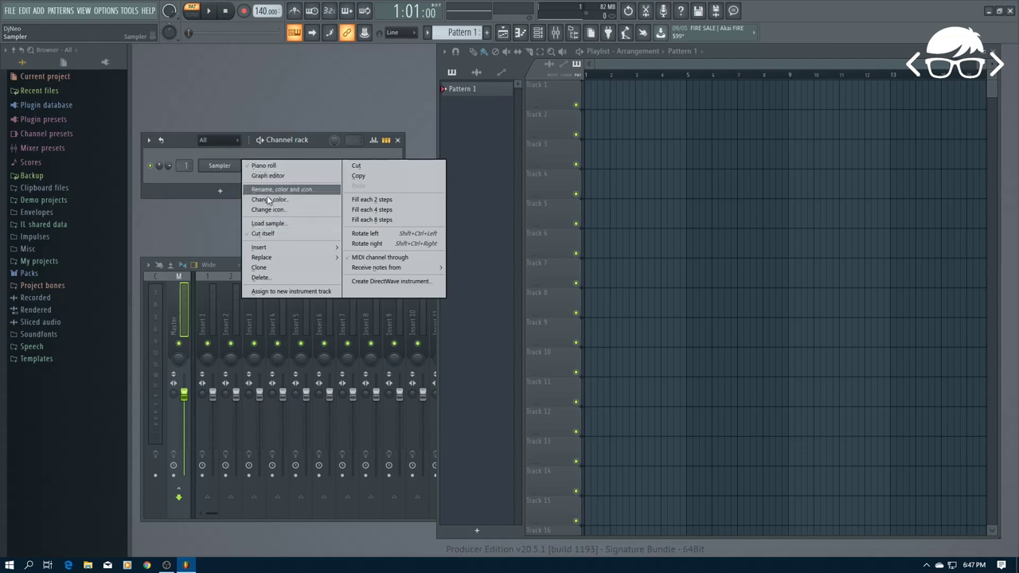
{"action": "mouse_move", "coordinate": [280, 265]}
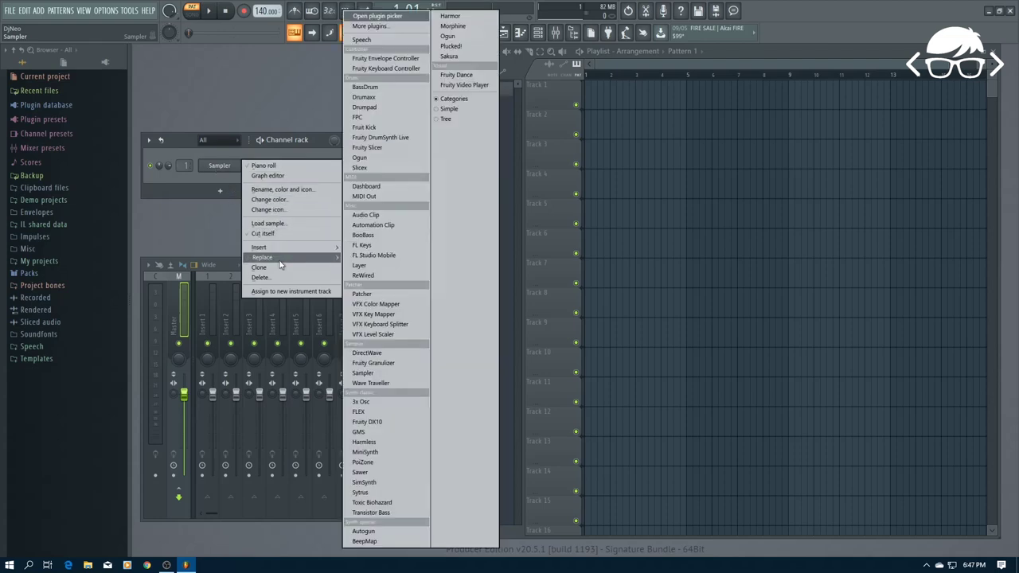
{"action": "left_click", "coordinate": [387, 245]}
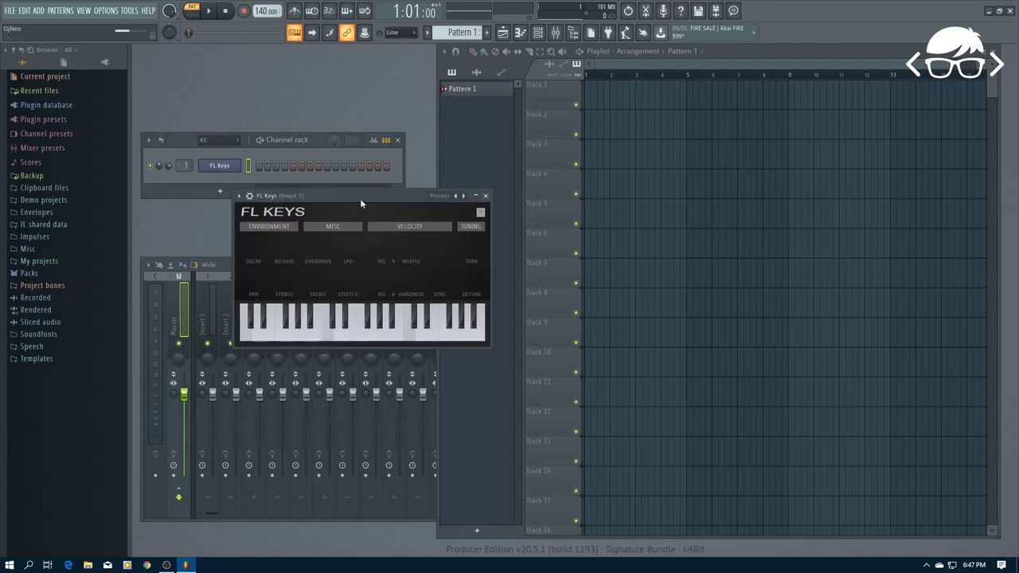
Step: Move the FL Keys window clear of the first mixer tracks and play notes to check its signal on Insert 1
{"action": "left_click_drag", "start_coordinate": [360, 198], "coordinate": [319, 234]}
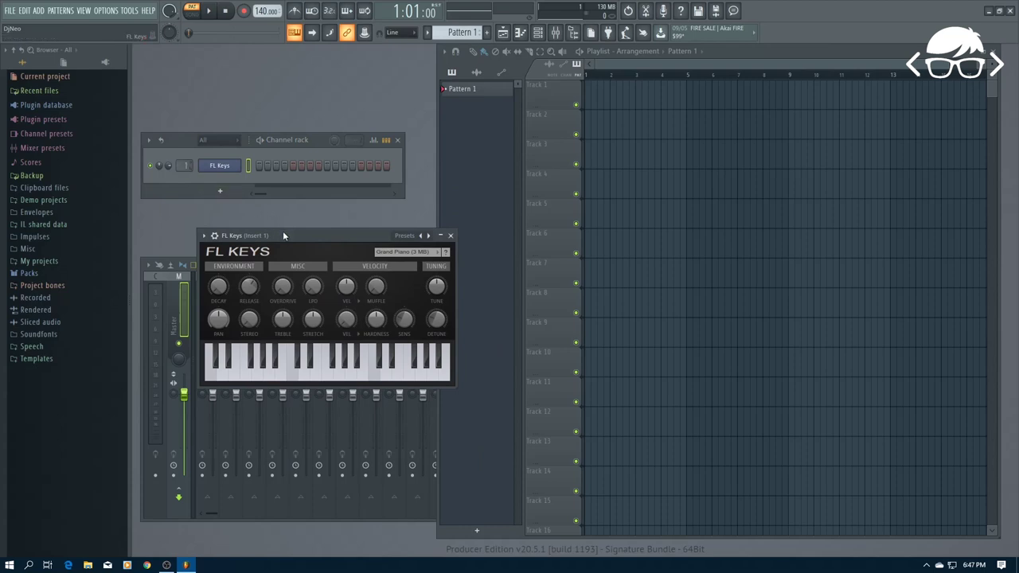
{"action": "left_click_drag", "start_coordinate": [282, 235], "coordinate": [445, 215]}
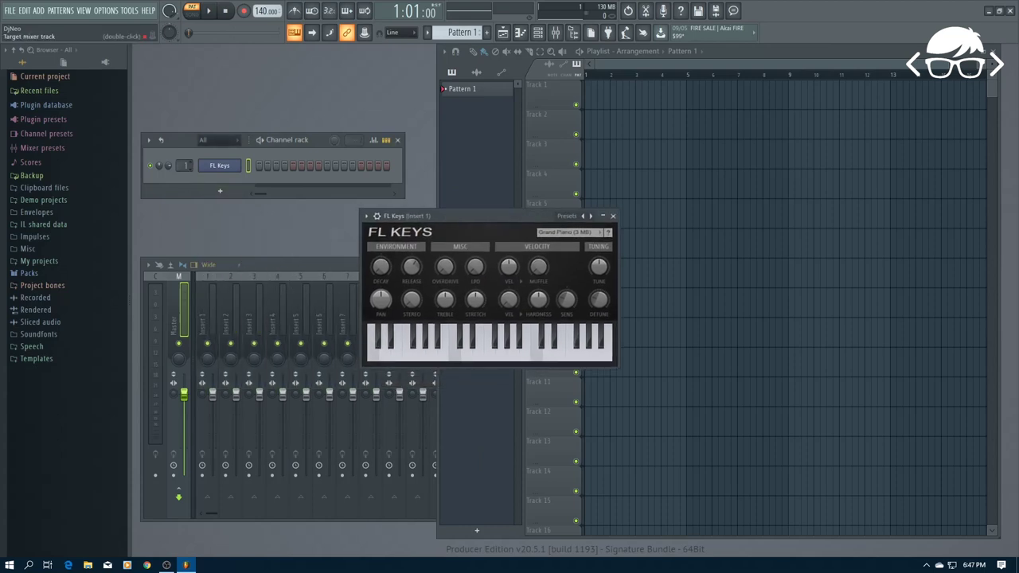
{"action": "left_click_drag", "start_coordinate": [185, 166], "coordinate": [185, 165]}
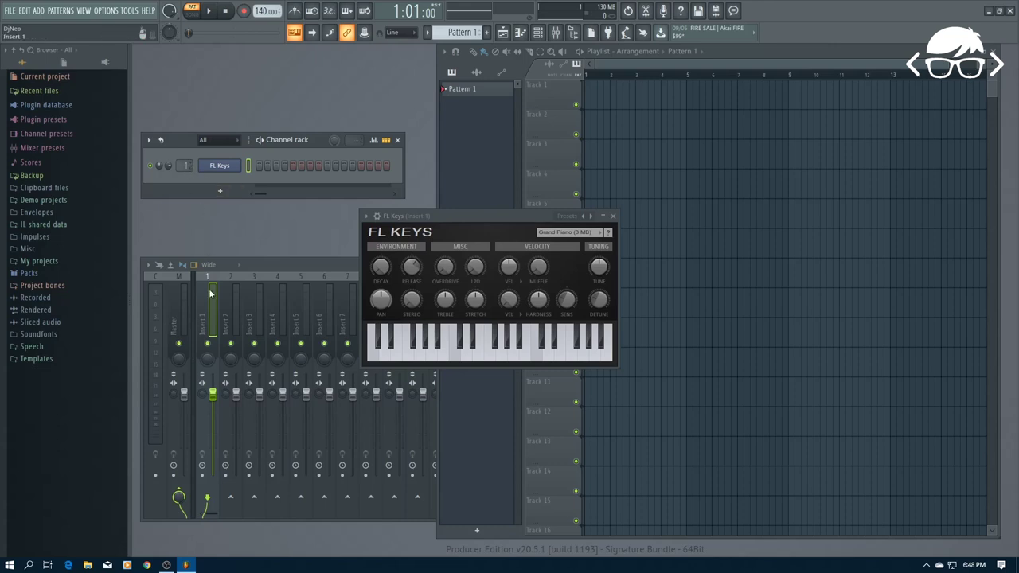
{"action": "left_click", "coordinate": [431, 355]}
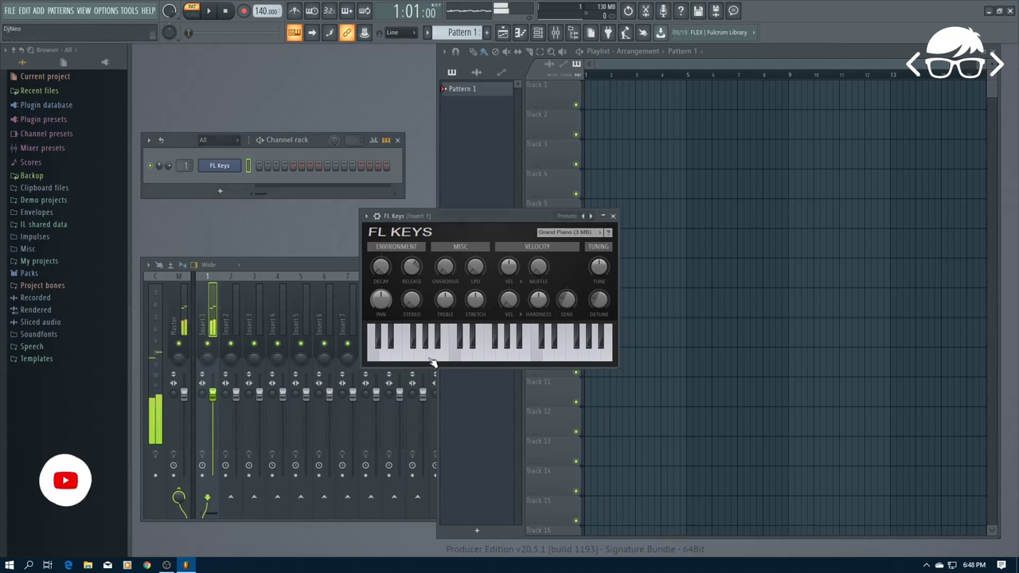
{"action": "left_click", "coordinate": [432, 358]}
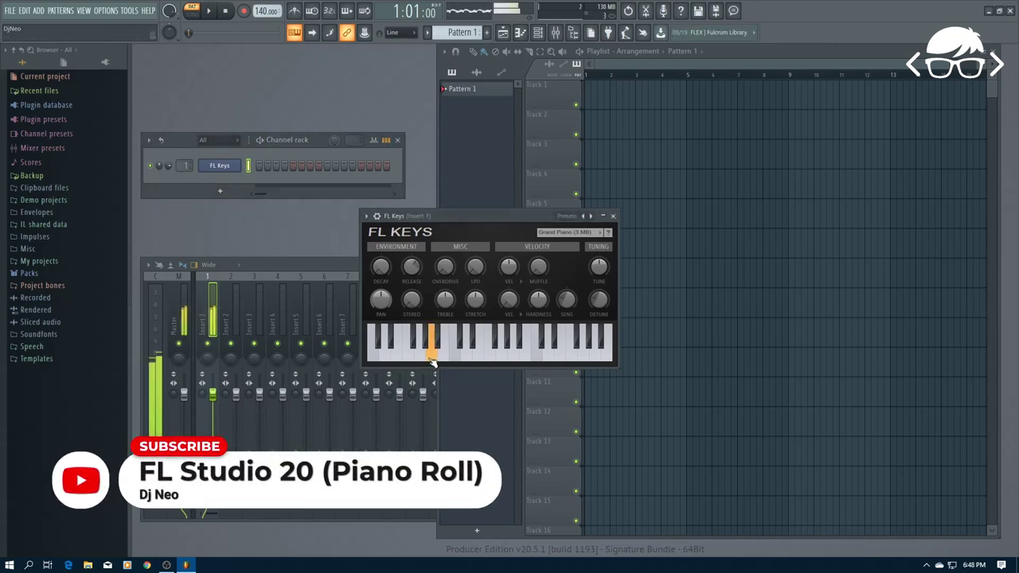
Step: Rename mixer track Insert 1 as PIANO and colour it green
{"action": "right_click", "coordinate": [202, 321]}
{"action": "left_click", "coordinate": [256, 294]}
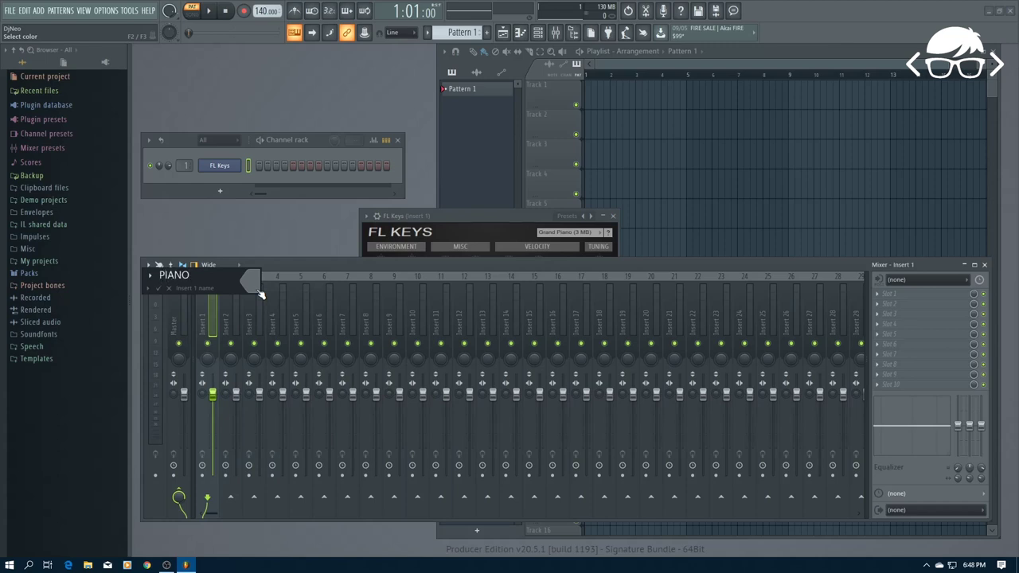
{"action": "left_click", "coordinate": [258, 293]}
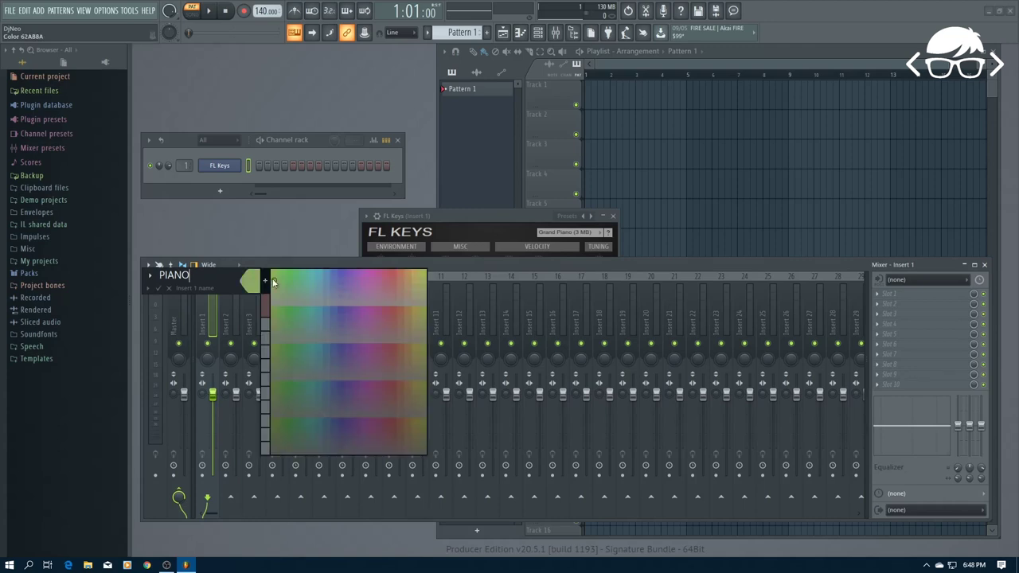
{"action": "left_click", "coordinate": [273, 277]}
{"action": "key", "text": "Return"}
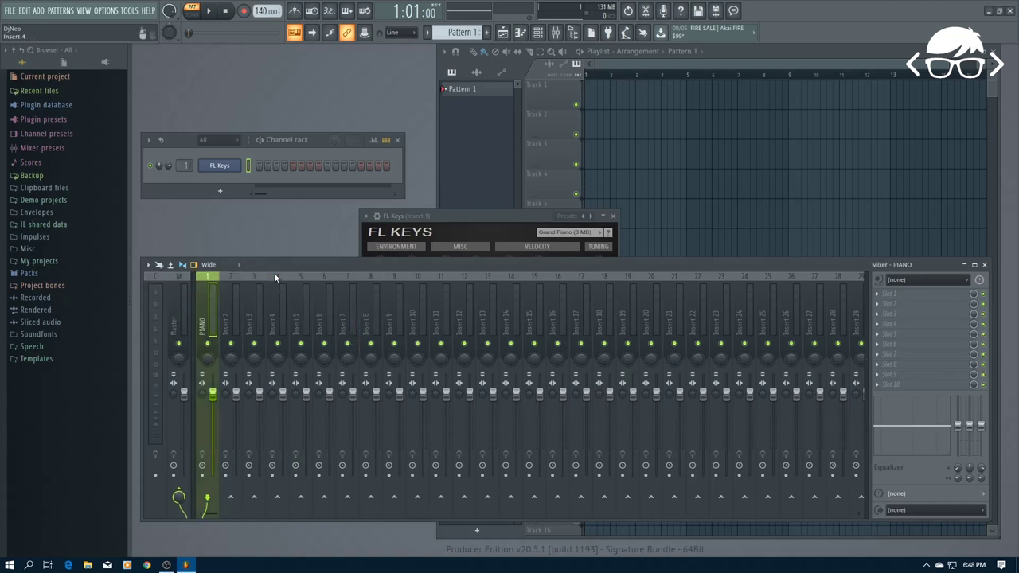
Step: Rename the FL Keys channel as PIANO, colour it green and give it the Melodic score icon
{"action": "right_click", "coordinate": [232, 173]}
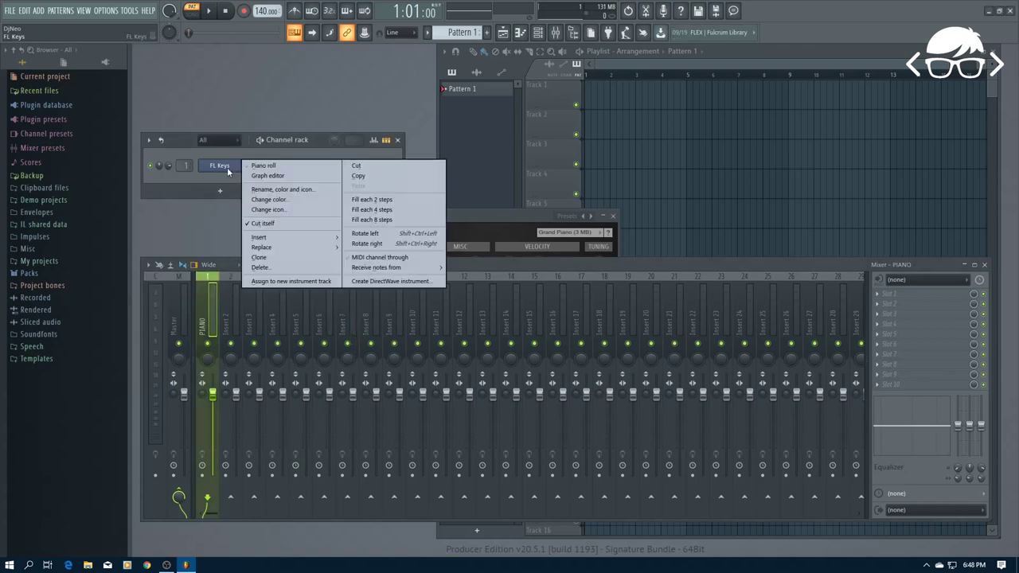
{"action": "left_click", "coordinate": [276, 191]}
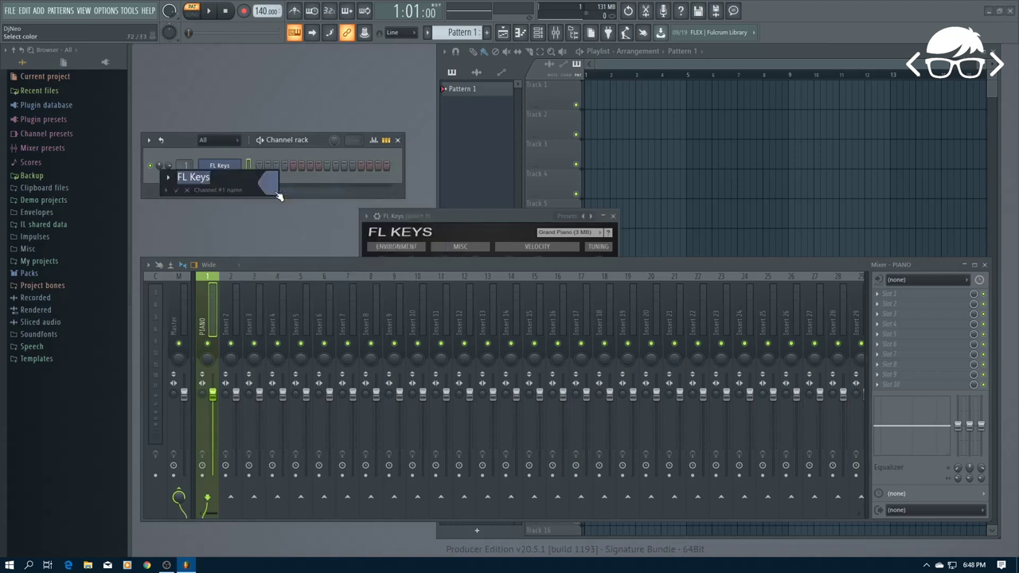
{"action": "type", "text": "PIANO"}
{"action": "left_click", "coordinate": [274, 189]}
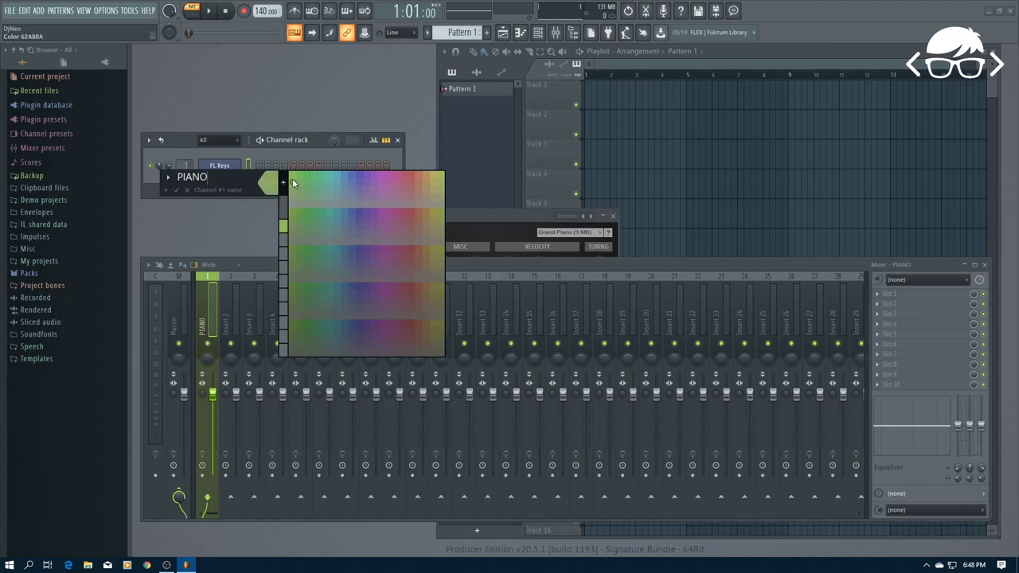
{"action": "left_click", "coordinate": [293, 181]}
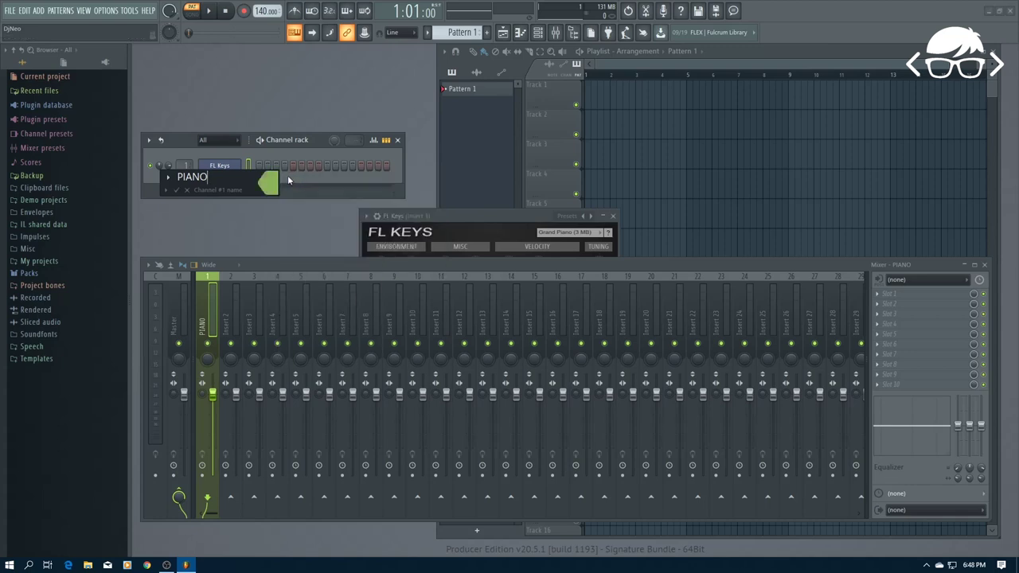
{"action": "left_click", "coordinate": [168, 177]}
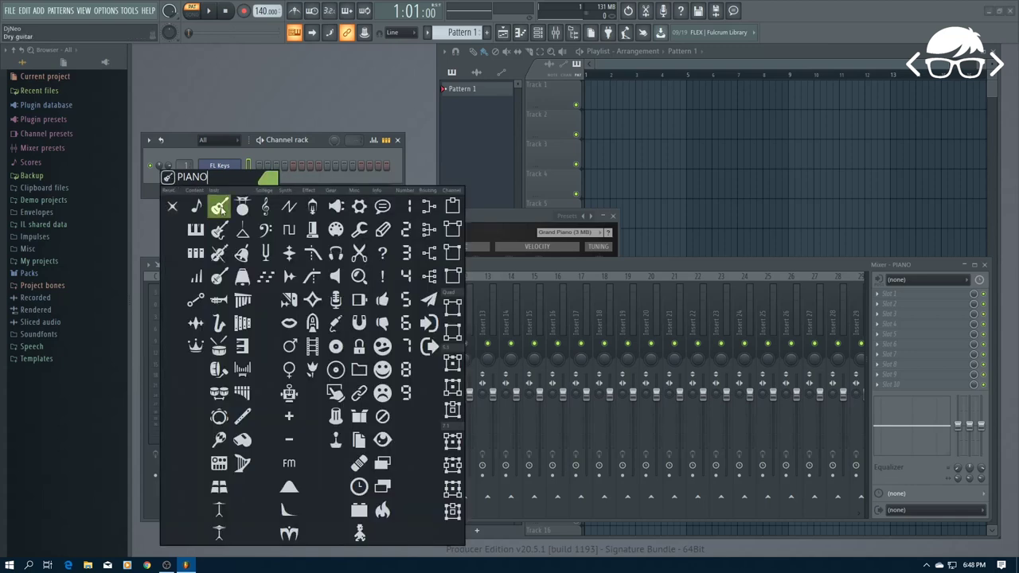
{"action": "left_click", "coordinate": [199, 231]}
{"action": "key", "text": "Return"}
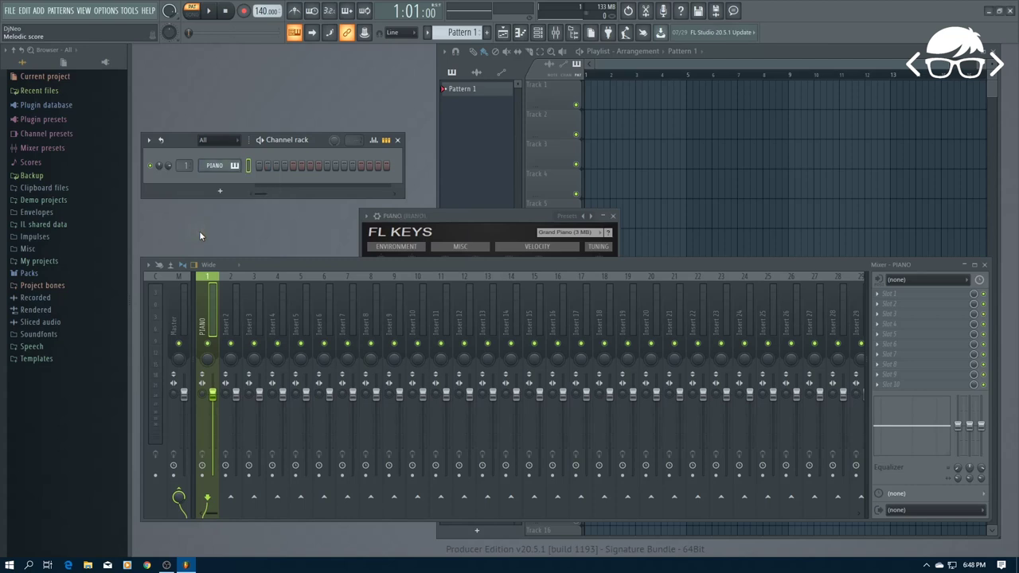
Step: Give the PIANO mixer track the Melodic score icon to match its channel
{"action": "right_click", "coordinate": [201, 324]}
{"action": "left_click", "coordinate": [255, 282]}
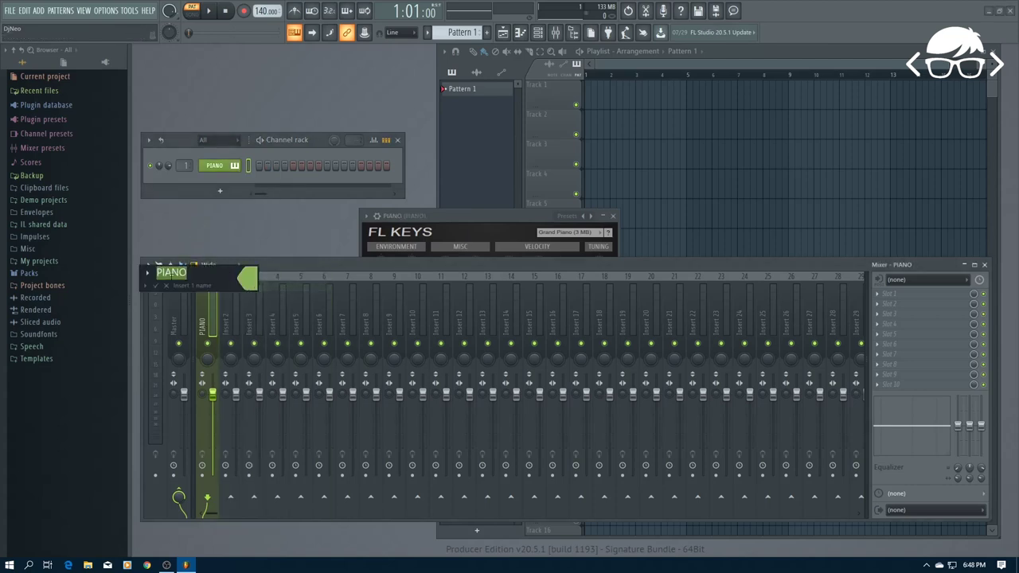
{"action": "left_click", "coordinate": [148, 285]}
{"action": "left_click", "coordinate": [176, 234]}
{"action": "key", "text": "Return"}
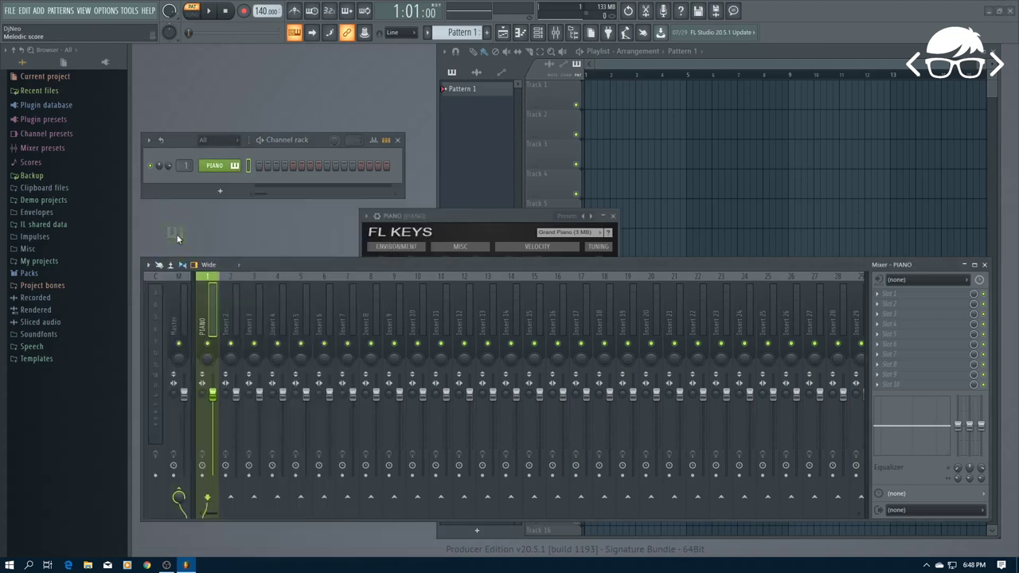
Step: Place the FL Keys window below the Channel rack and open the PIANO channel's piano roll, showing at least four bars
{"action": "left_click", "coordinate": [461, 221]}
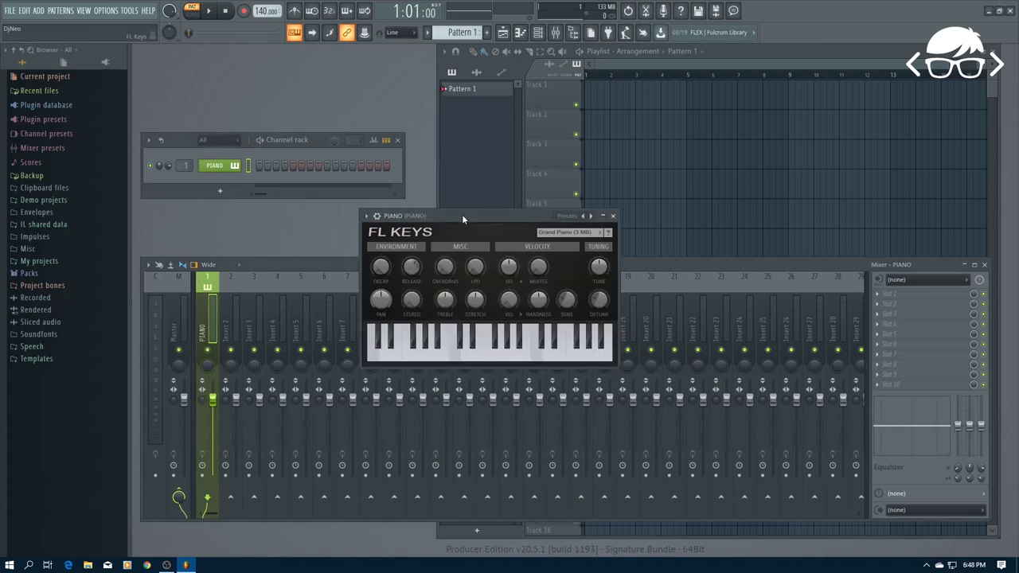
{"action": "left_click_drag", "start_coordinate": [460, 221], "coordinate": [243, 210]}
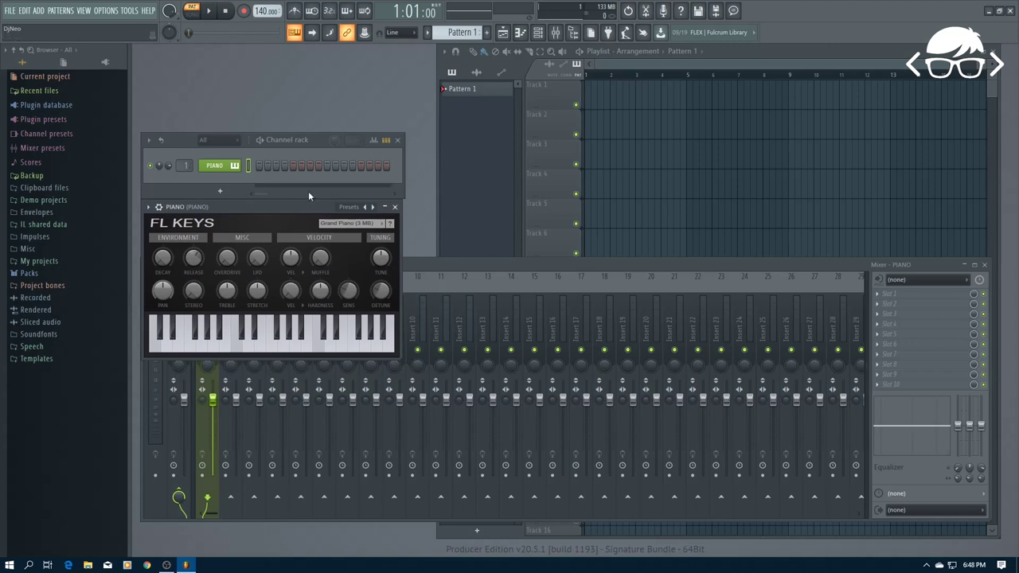
{"action": "right_click", "coordinate": [218, 167]}
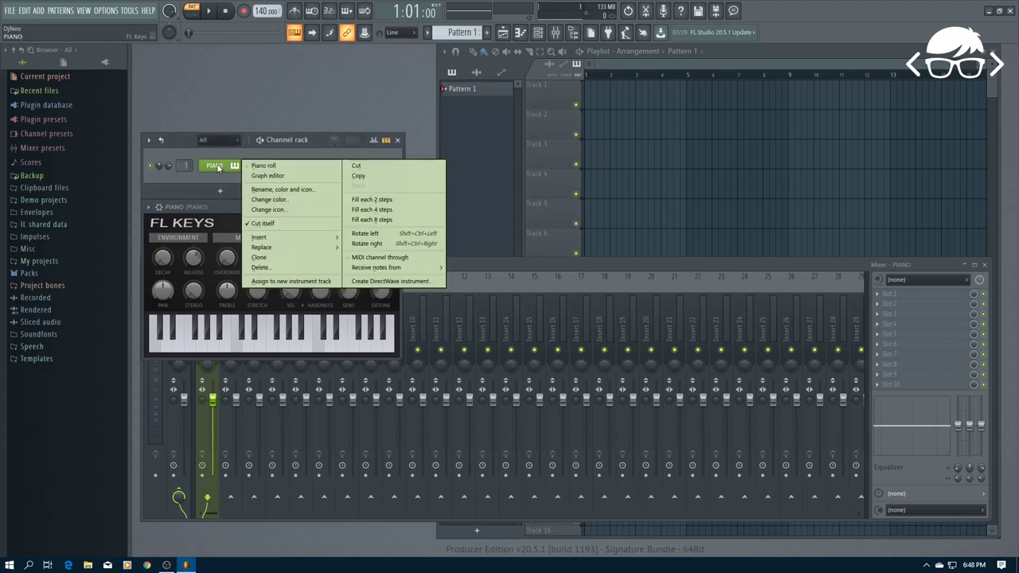
{"action": "left_click", "coordinate": [263, 167]}
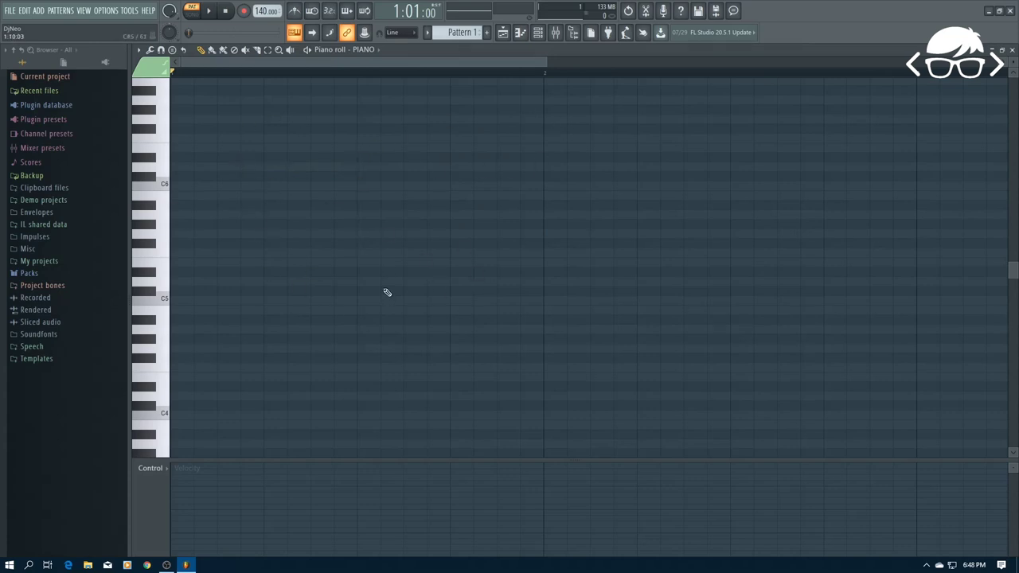
{"action": "left_click_drag", "start_coordinate": [545, 62], "coordinate": [944, 70]}
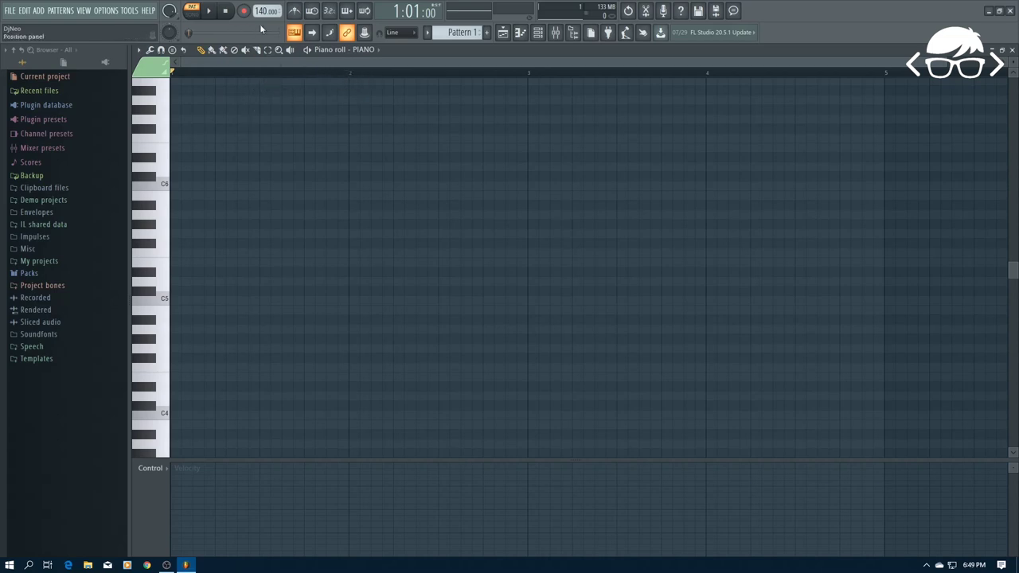
Step: Turn on the metronome, set the tempo to 128 BPM, and play the empty pattern to hear the beat
{"action": "left_click", "coordinate": [296, 12]}
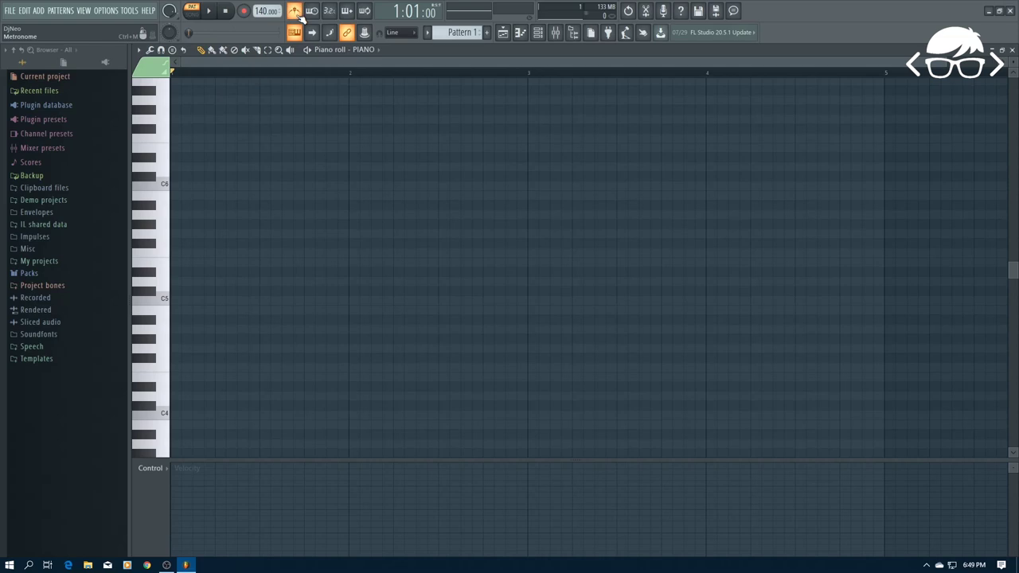
{"action": "left_click_drag", "start_coordinate": [260, 11], "coordinate": [260, 16]}
{"action": "key", "text": "space"}
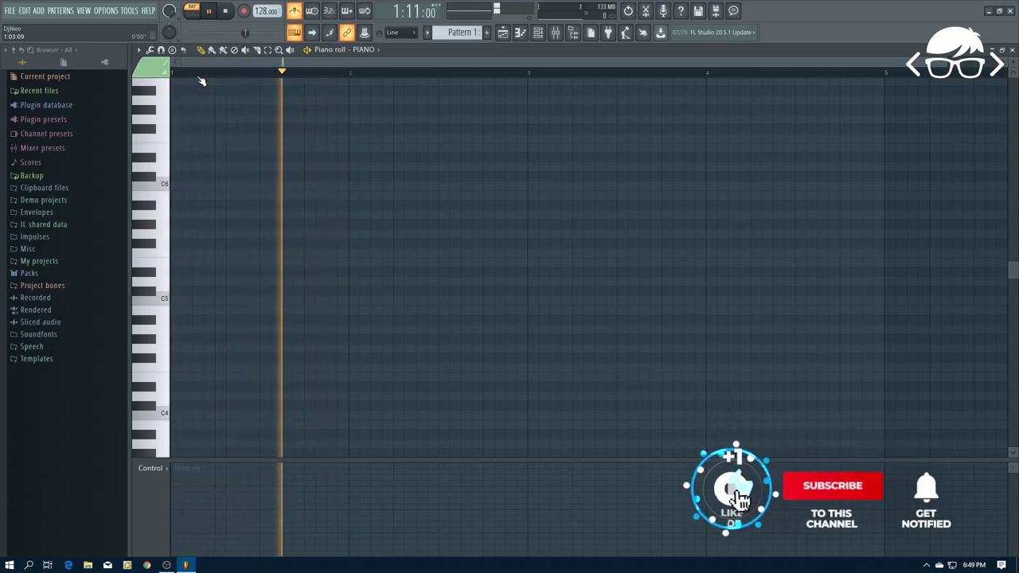
{"action": "key", "text": "space"}
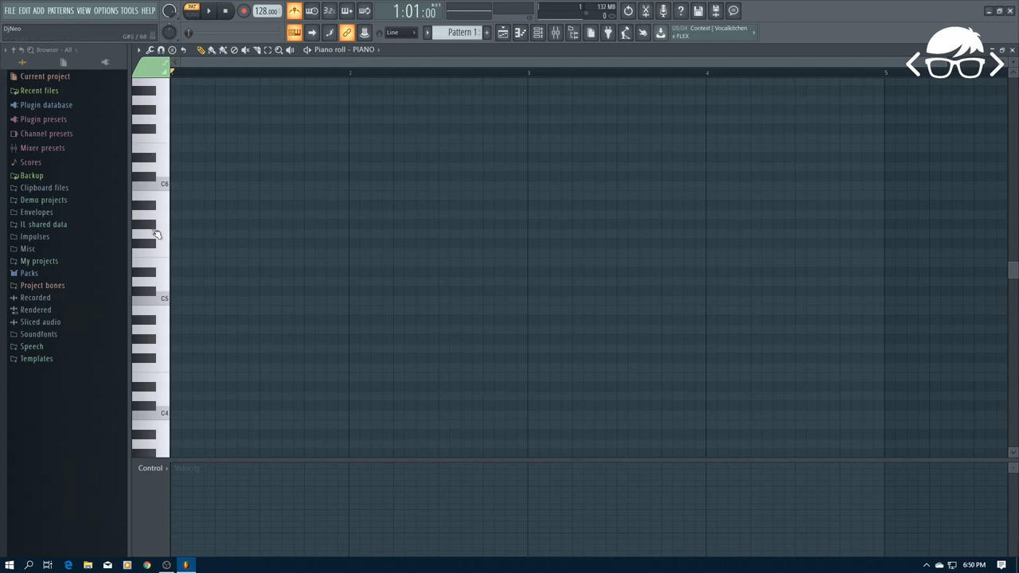
Step: Examine the piano roll's keyboard octaves down to C0, sounding the C5 key along the way
{"action": "scroll", "coordinate": [156, 233], "scroll_direction": "down", "scroll_amount": 5}
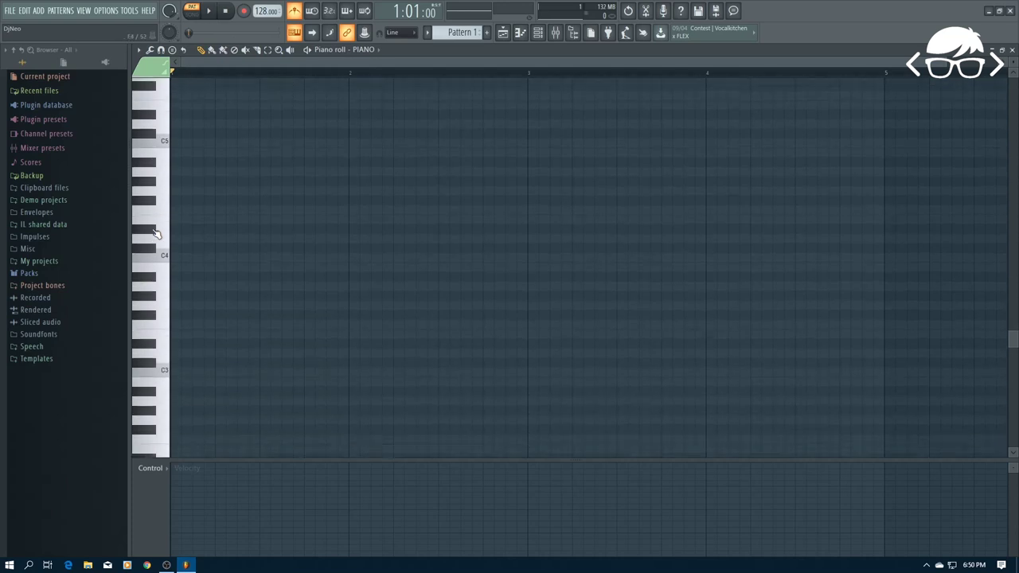
{"action": "scroll", "coordinate": [156, 233], "scroll_direction": "up", "scroll_amount": 2}
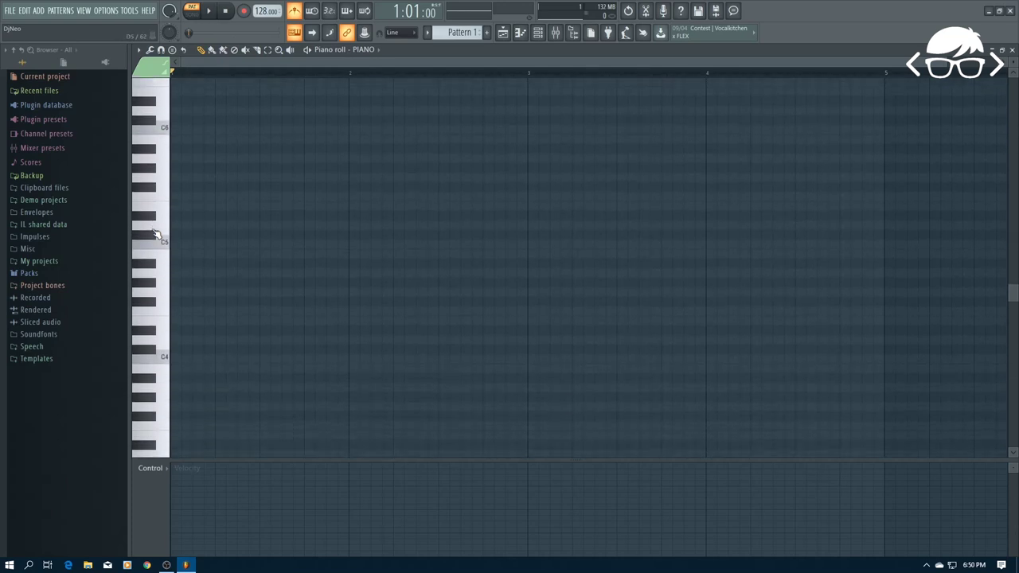
{"action": "left_click", "coordinate": [159, 243]}
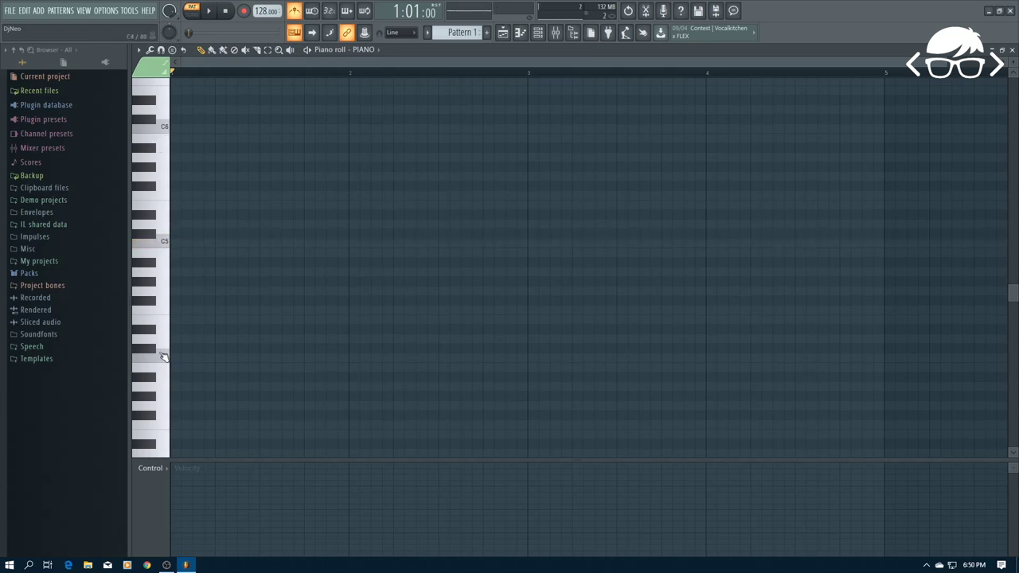
{"action": "scroll", "coordinate": [162, 353], "scroll_direction": "down", "scroll_amount": 20}
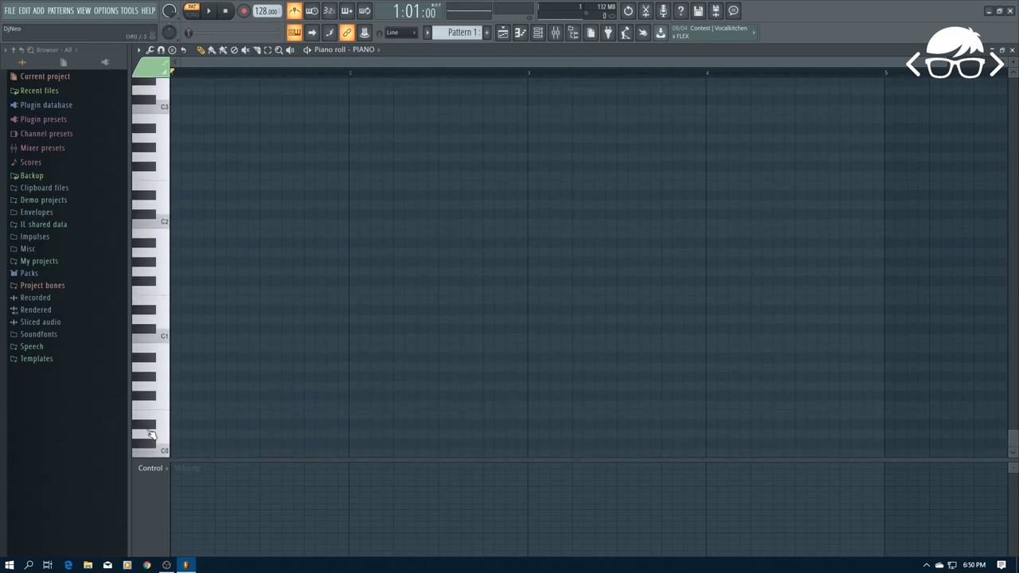
Step: Examine the keyboard's upper octaves up to C10, sounding the C10 key, and return to sound C5
{"action": "scroll", "coordinate": [161, 384], "scroll_direction": "up", "scroll_amount": 12}
{"action": "scroll", "coordinate": [161, 384], "scroll_direction": "up", "scroll_amount": 20}
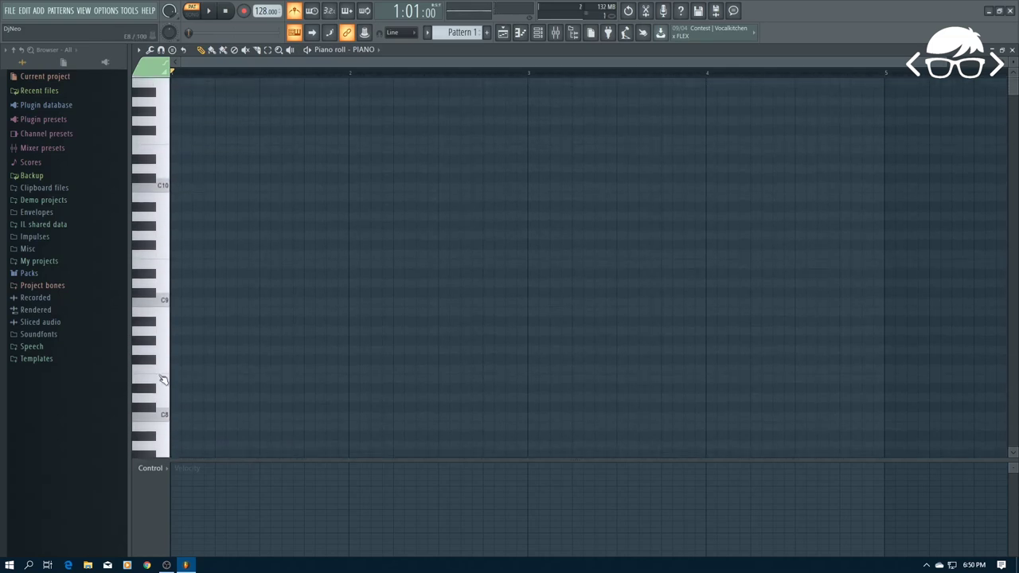
{"action": "left_click", "coordinate": [162, 189]}
{"action": "scroll", "coordinate": [161, 231], "scroll_direction": "down", "scroll_amount": 20}
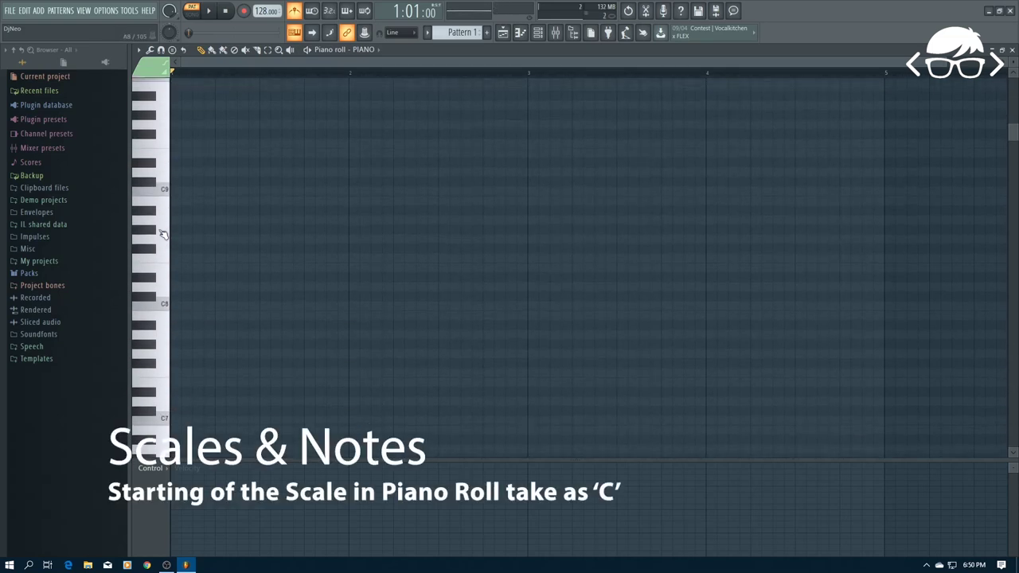
{"action": "scroll", "coordinate": [162, 234], "scroll_direction": "down", "scroll_amount": 4}
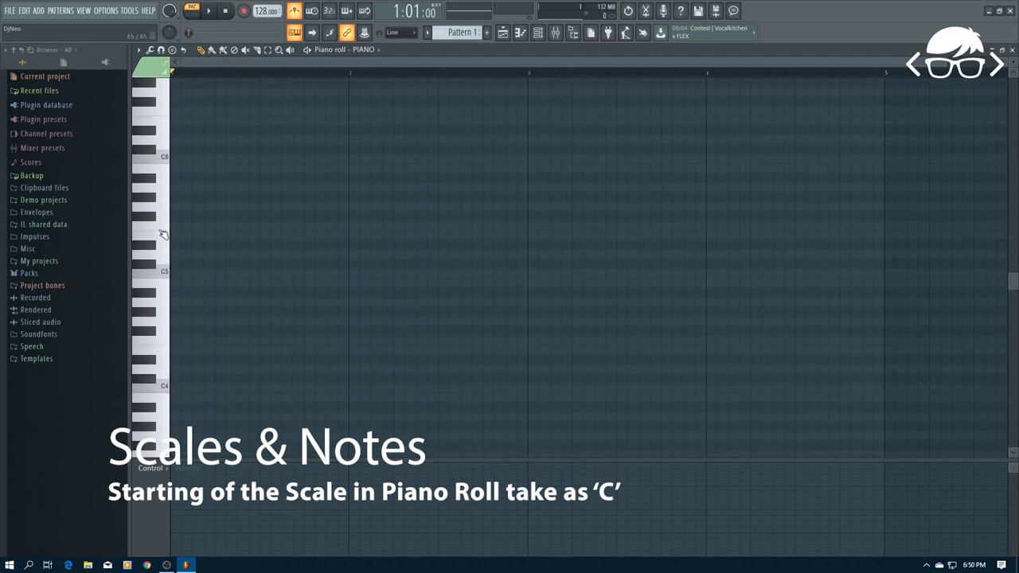
{"action": "left_click", "coordinate": [165, 274]}
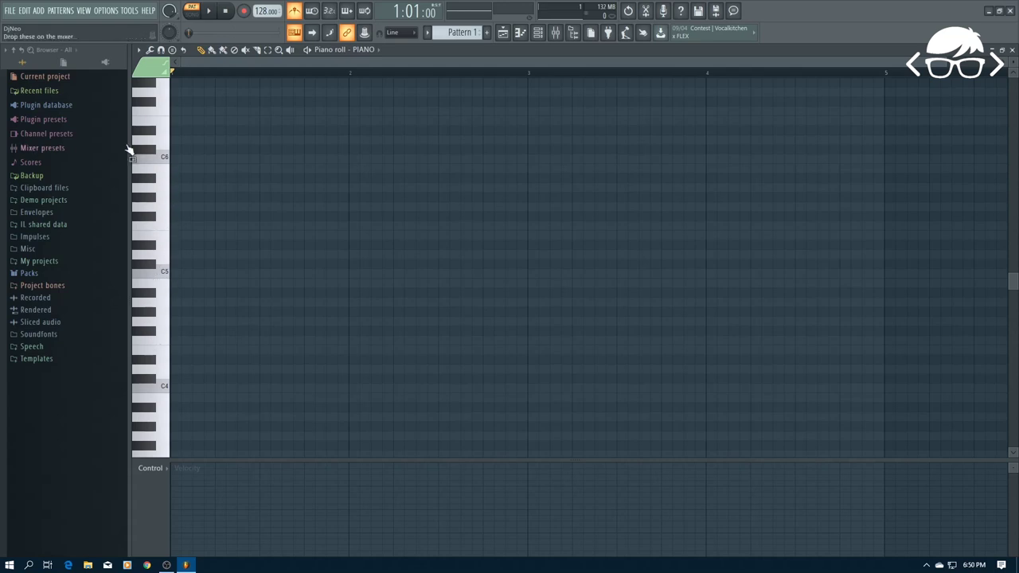
Step: Set the piano roll's key labels to show all notes
{"action": "left_click", "coordinate": [139, 50]}
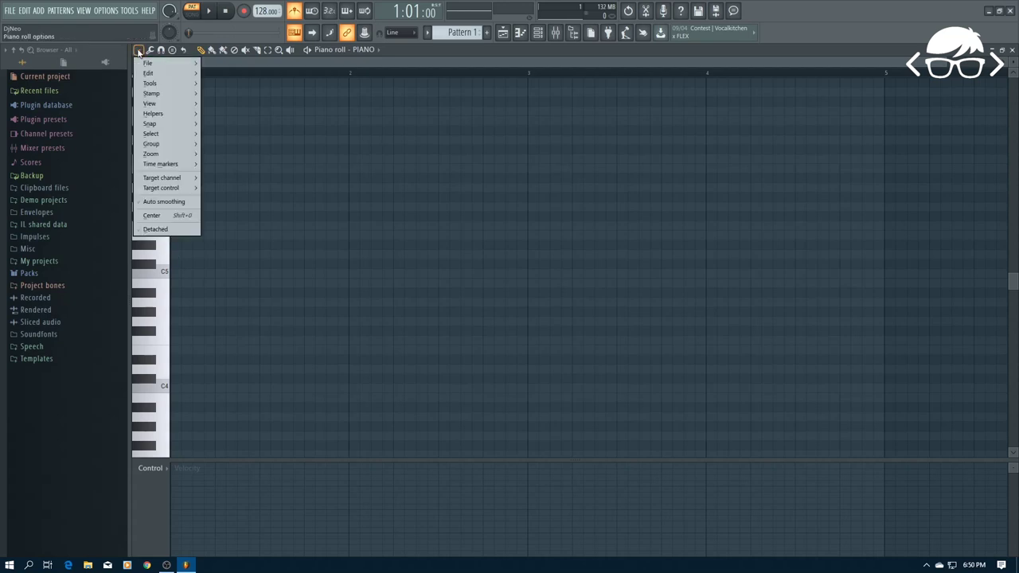
{"action": "mouse_move", "coordinate": [161, 106]}
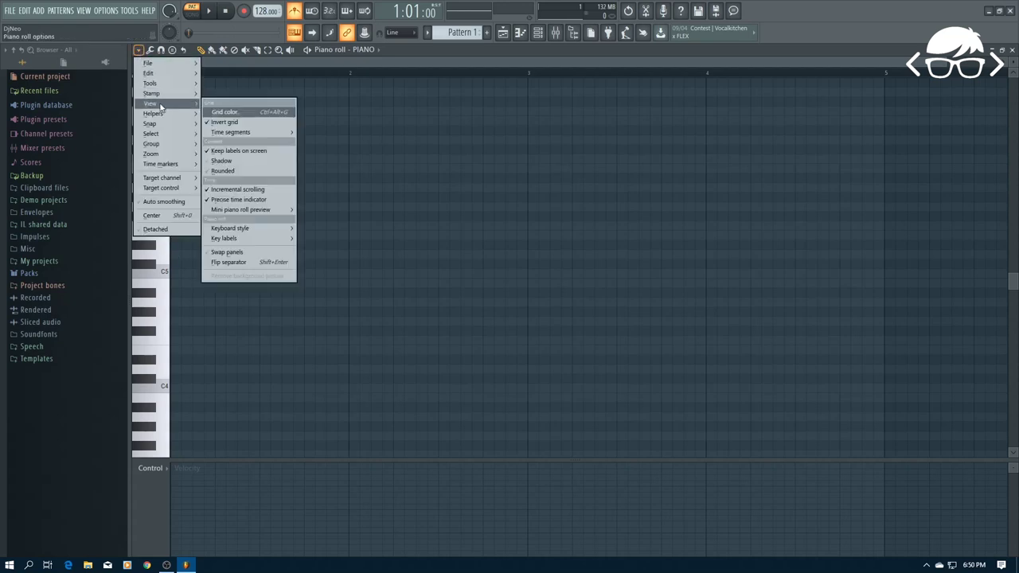
{"action": "mouse_move", "coordinate": [278, 240]}
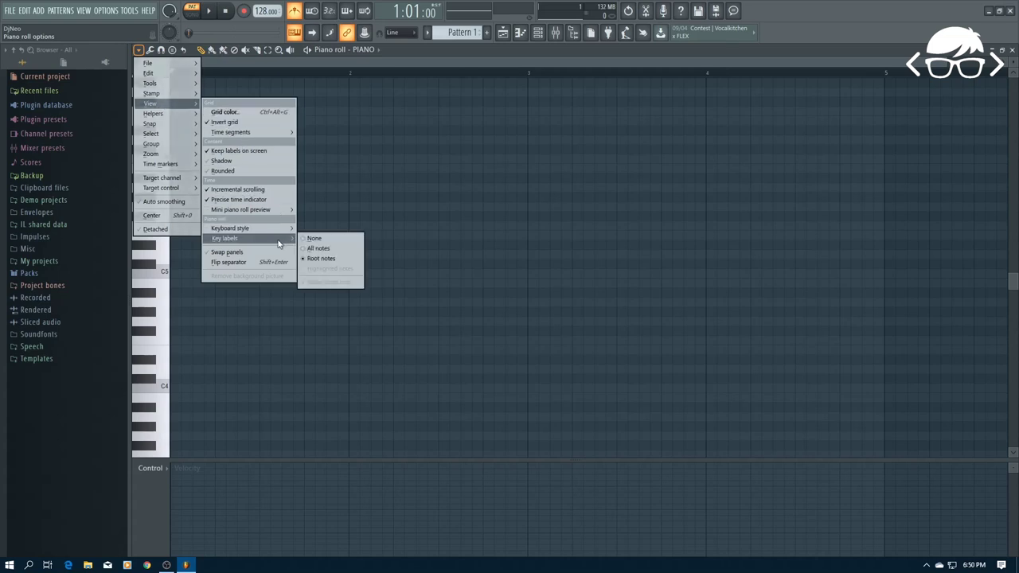
{"action": "left_click", "coordinate": [319, 248]}
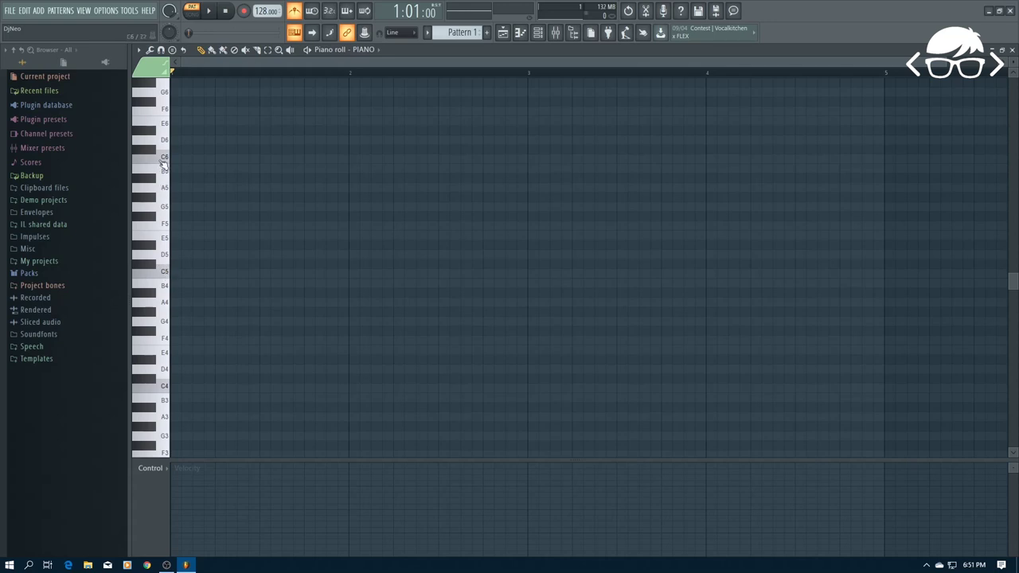
Step: Sound the white keys of the fifth octave in ascending order from C5 up to C6
{"action": "left_click", "coordinate": [163, 271]}
{"action": "left_click", "coordinate": [164, 257]}
{"action": "left_click", "coordinate": [163, 241]}
{"action": "left_click", "coordinate": [163, 215]}
{"action": "left_click", "coordinate": [167, 254]}
{"action": "left_click", "coordinate": [167, 241]}
{"action": "left_click", "coordinate": [167, 226]}
{"action": "left_click", "coordinate": [167, 209]}
{"action": "left_click", "coordinate": [169, 191]}
{"action": "left_click", "coordinate": [169, 171]}
{"action": "left_click", "coordinate": [171, 161]}
Step: Enlarge the piano roll's keys and sound C5, D5, E5, G5, A5 and the black A#5 key
{"action": "left_click_drag", "start_coordinate": [1012, 63], "coordinate": [1012, 56]}
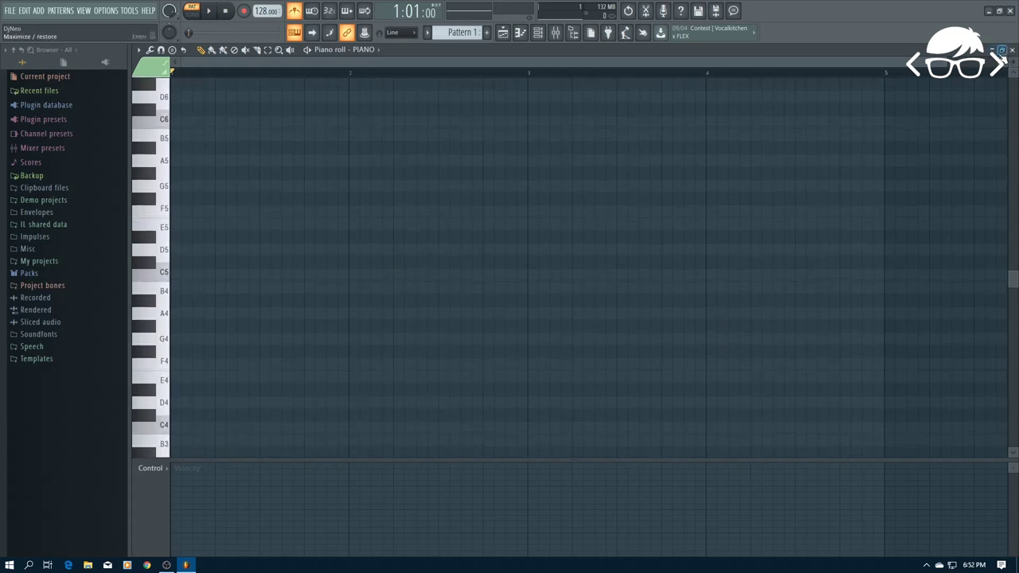
{"action": "left_click_drag", "start_coordinate": [912, 57], "coordinate": [848, 53]}
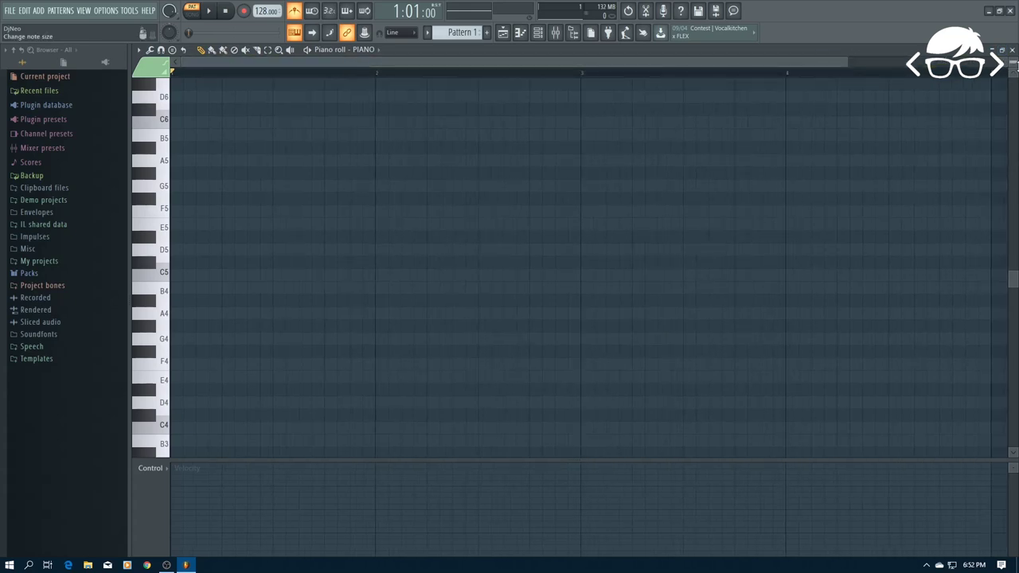
{"action": "left_click_drag", "start_coordinate": [1013, 62], "coordinate": [1012, 54]}
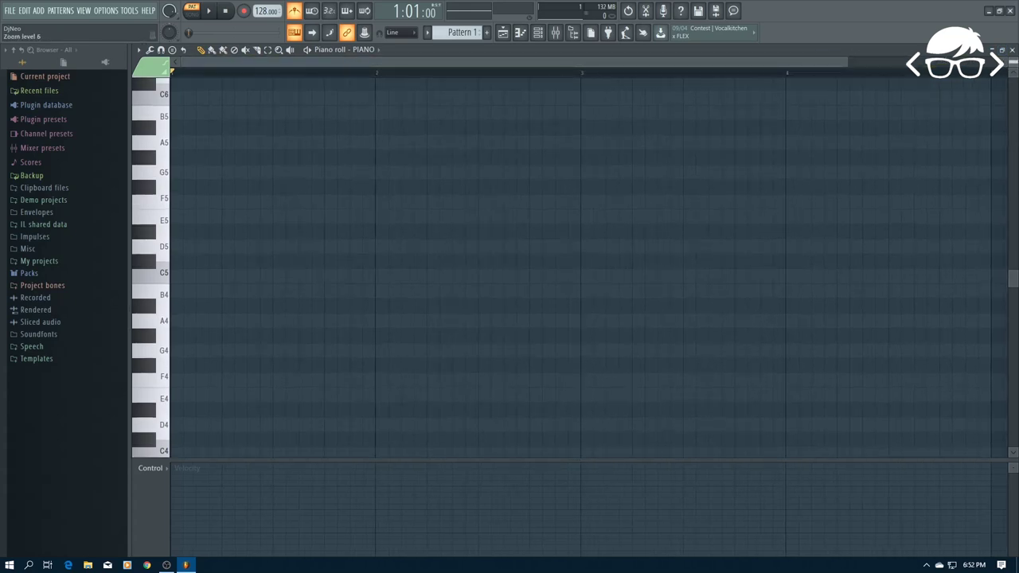
{"action": "left_click", "coordinate": [164, 275]}
{"action": "left_click", "coordinate": [163, 253]}
{"action": "left_click", "coordinate": [166, 226]}
{"action": "left_click", "coordinate": [166, 174]}
{"action": "left_click", "coordinate": [166, 137]}
{"action": "left_click", "coordinate": [152, 127]}
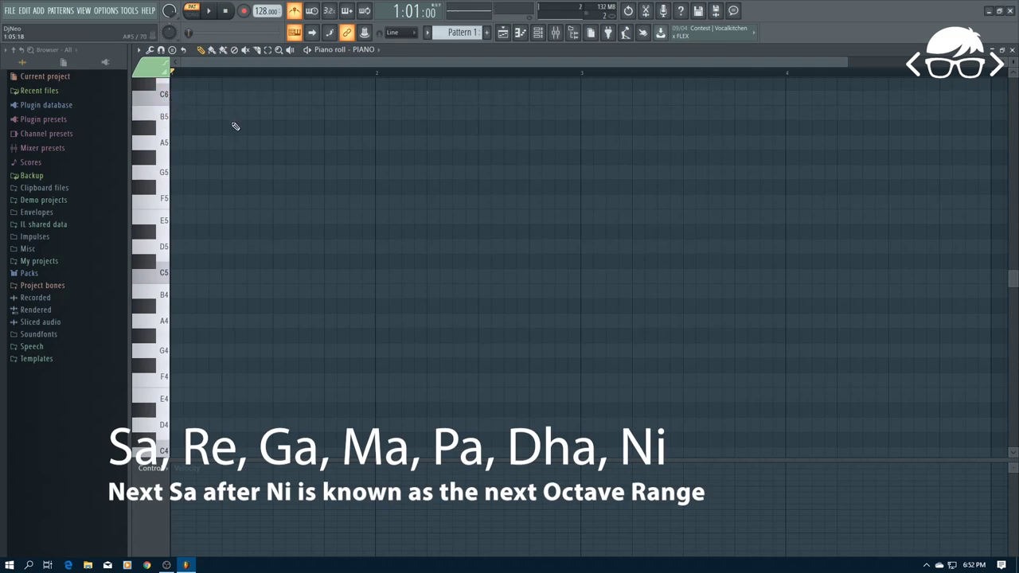
Step: Sound keys up and down between C5 and A5 to compare notes within the octave
{"action": "scroll", "coordinate": [260, 183], "scroll_direction": "up", "scroll_amount": 2}
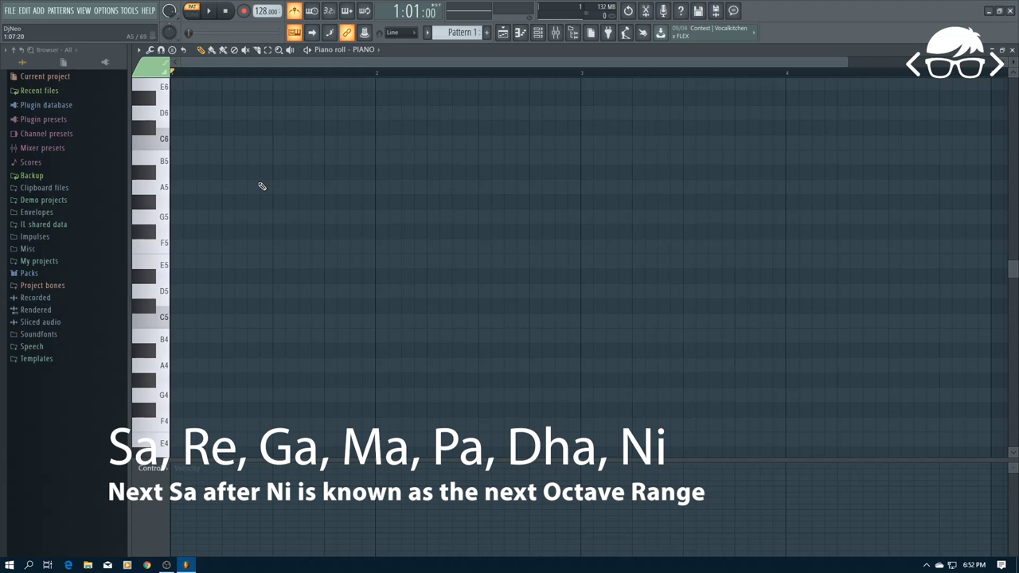
{"action": "left_click", "coordinate": [166, 245]}
{"action": "left_click", "coordinate": [166, 215]}
{"action": "left_click", "coordinate": [164, 195]}
{"action": "left_click", "coordinate": [164, 215]}
{"action": "left_click", "coordinate": [164, 244]}
{"action": "left_click", "coordinate": [166, 285]}
{"action": "left_click", "coordinate": [165, 318]}
{"action": "left_click", "coordinate": [164, 243]}
{"action": "left_click", "coordinate": [164, 264]}
{"action": "left_click", "coordinate": [165, 218]}
{"action": "left_click", "coordinate": [163, 230]}
Step: Sound the C4 and D4 keys in alternation to demonstrate a full step
{"action": "scroll", "coordinate": [165, 323], "scroll_direction": "down", "scroll_amount": 4}
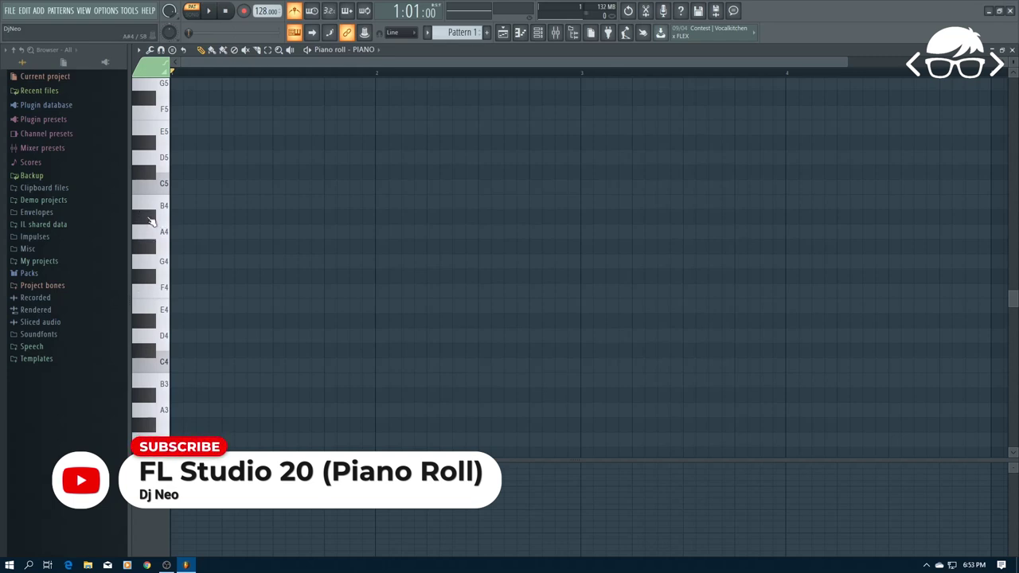
{"action": "scroll", "coordinate": [158, 305], "scroll_direction": "down", "scroll_amount": 5}
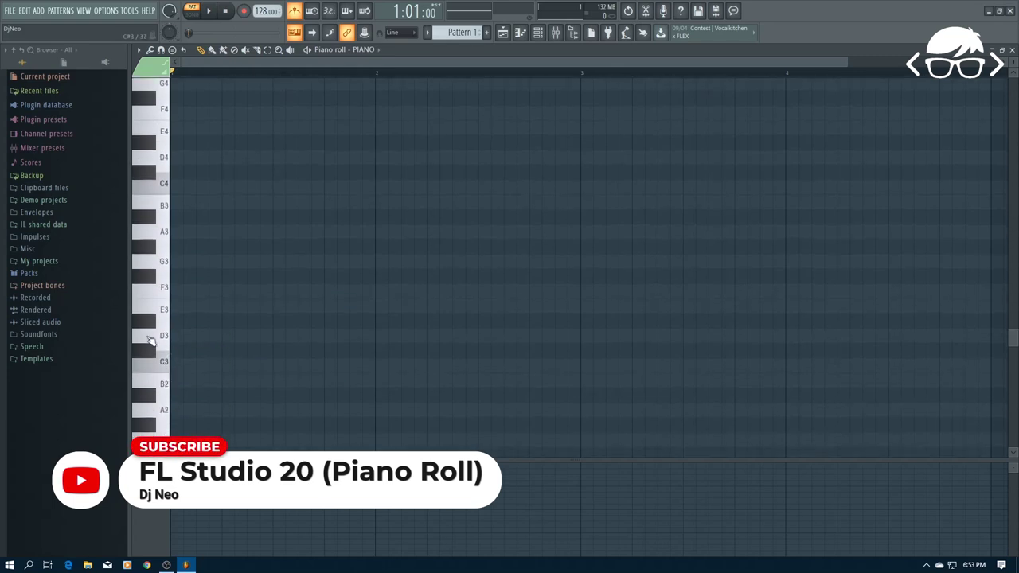
{"action": "scroll", "coordinate": [159, 241], "scroll_direction": "up", "scroll_amount": 3}
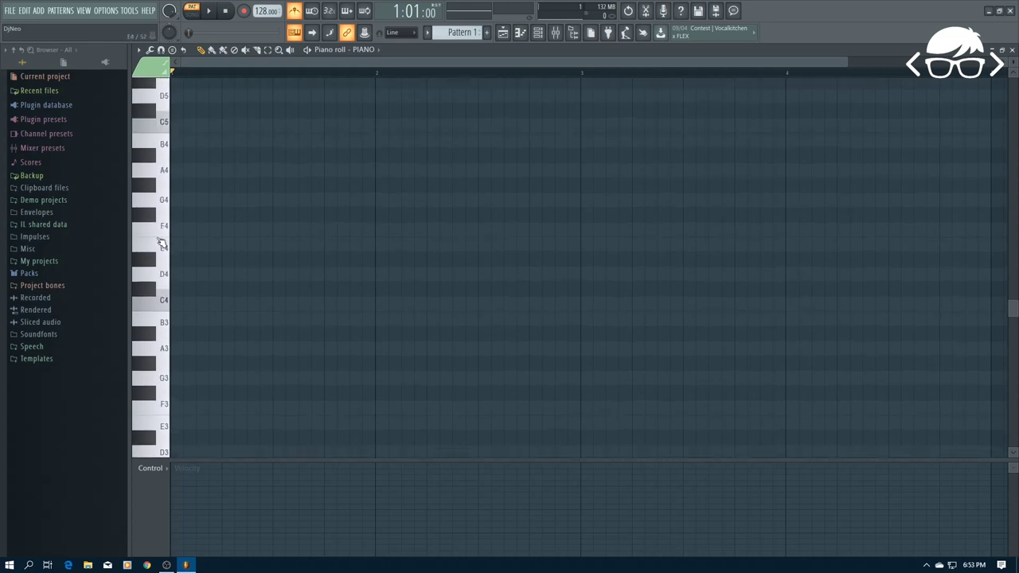
{"action": "scroll", "coordinate": [160, 243], "scroll_direction": "up", "scroll_amount": 1}
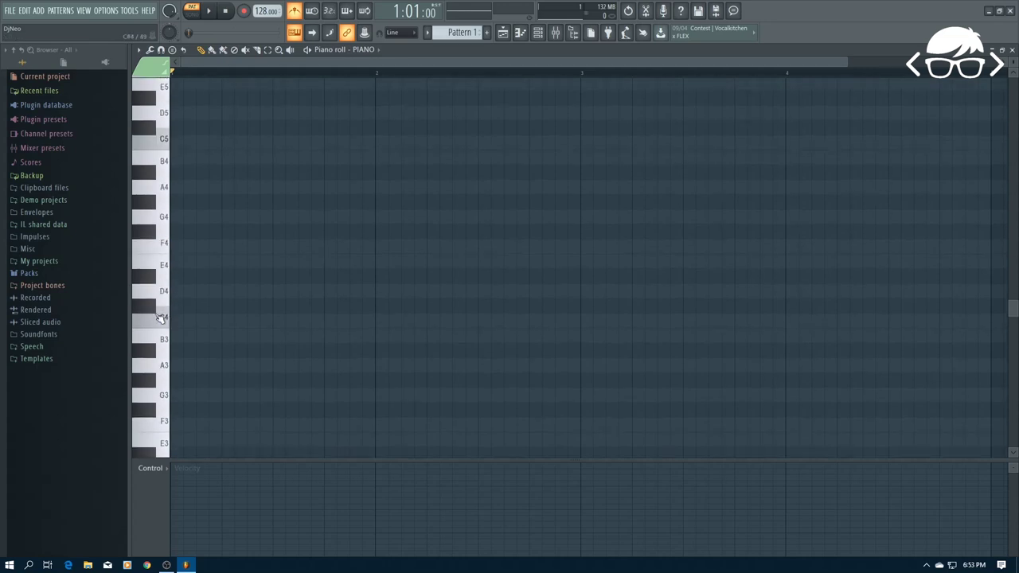
{"action": "left_click", "coordinate": [162, 319]}
{"action": "left_click", "coordinate": [164, 319]}
{"action": "left_click", "coordinate": [162, 294]}
{"action": "left_click", "coordinate": [163, 294]}
{"action": "left_click", "coordinate": [162, 317]}
{"action": "left_click", "coordinate": [161, 295]}
{"action": "left_click", "coordinate": [162, 314]}
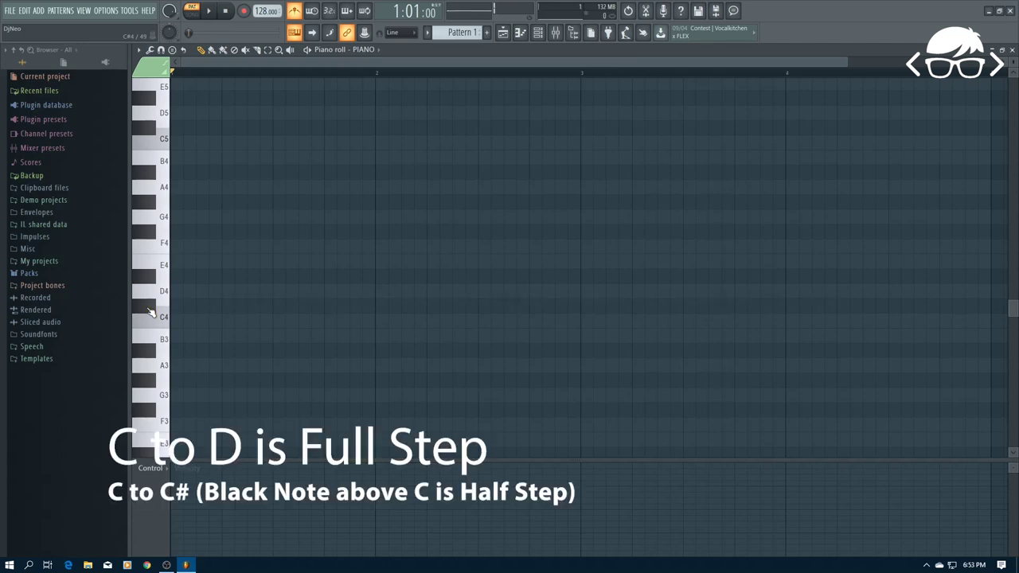
{"action": "left_click", "coordinate": [163, 322]}
{"action": "left_click", "coordinate": [163, 296]}
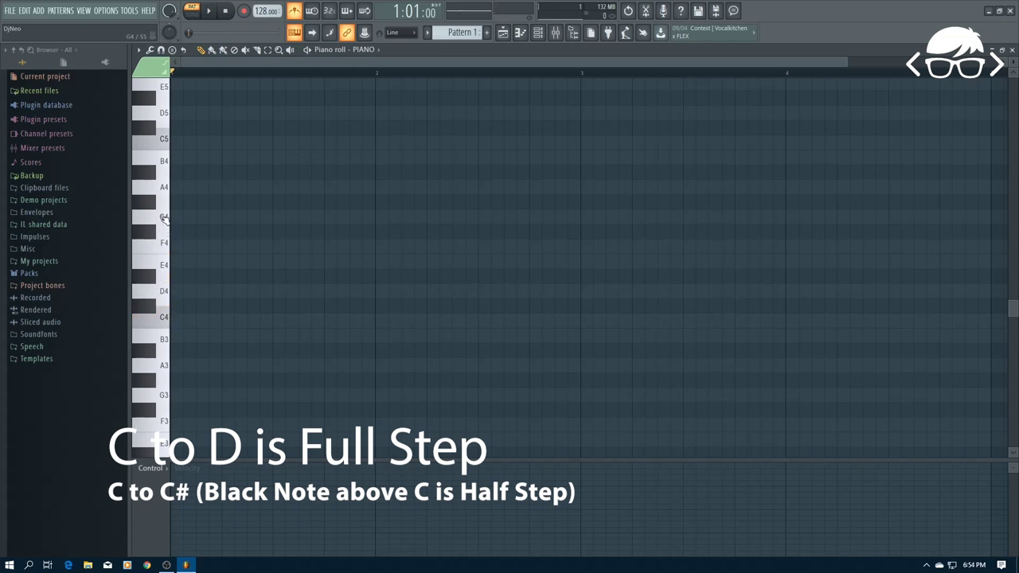
Step: Sound D4 to E4 as a full step and continue up to F4 as a half step
{"action": "left_click", "coordinate": [163, 296]}
{"action": "left_click", "coordinate": [163, 266]}
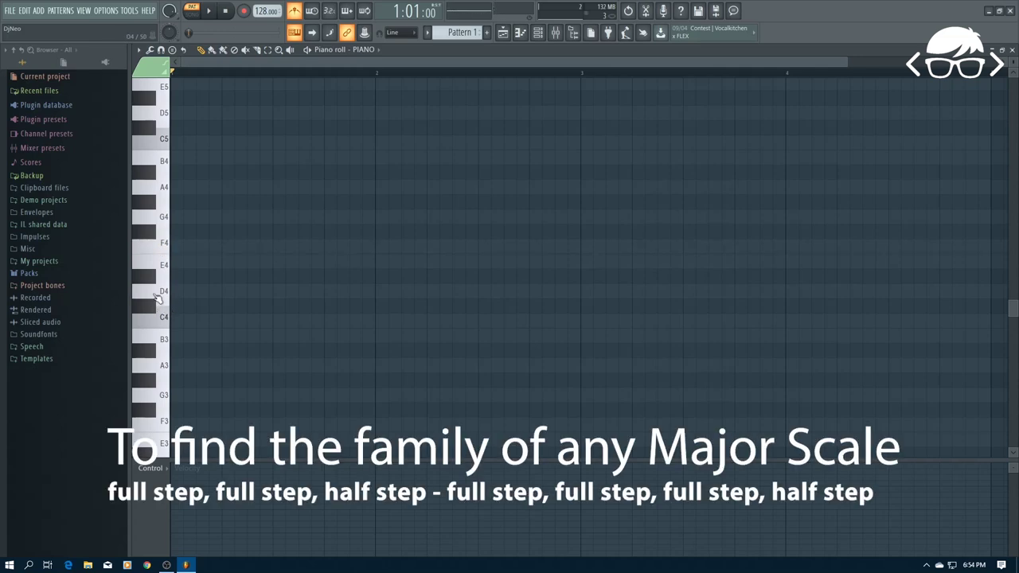
{"action": "left_click", "coordinate": [156, 297]}
{"action": "left_click", "coordinate": [153, 266]}
{"action": "left_click", "coordinate": [162, 248]}
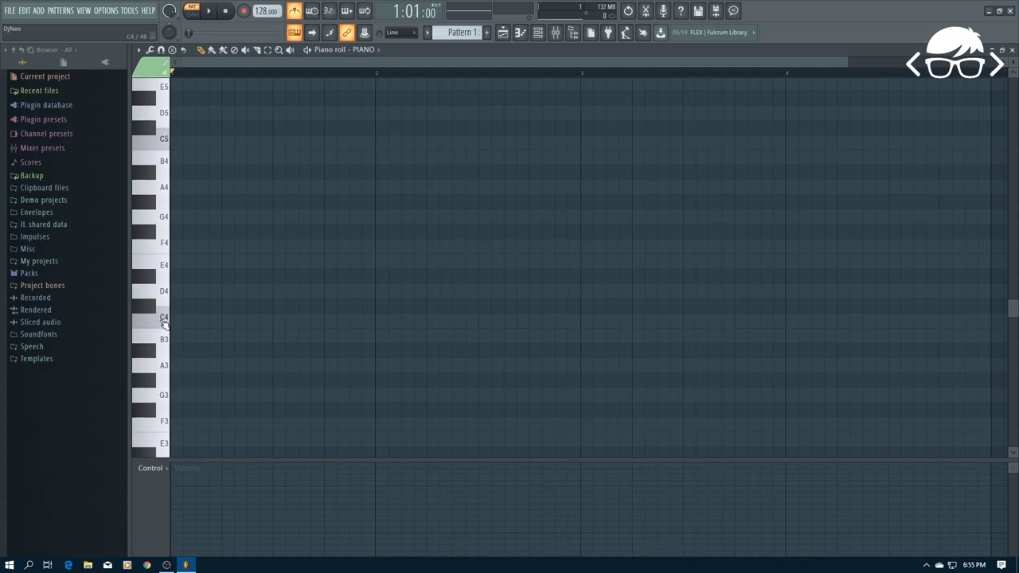
Step: Sound the C major scale on the piano roll keyboard from C4 up to C5
{"action": "left_click", "coordinate": [163, 320]}
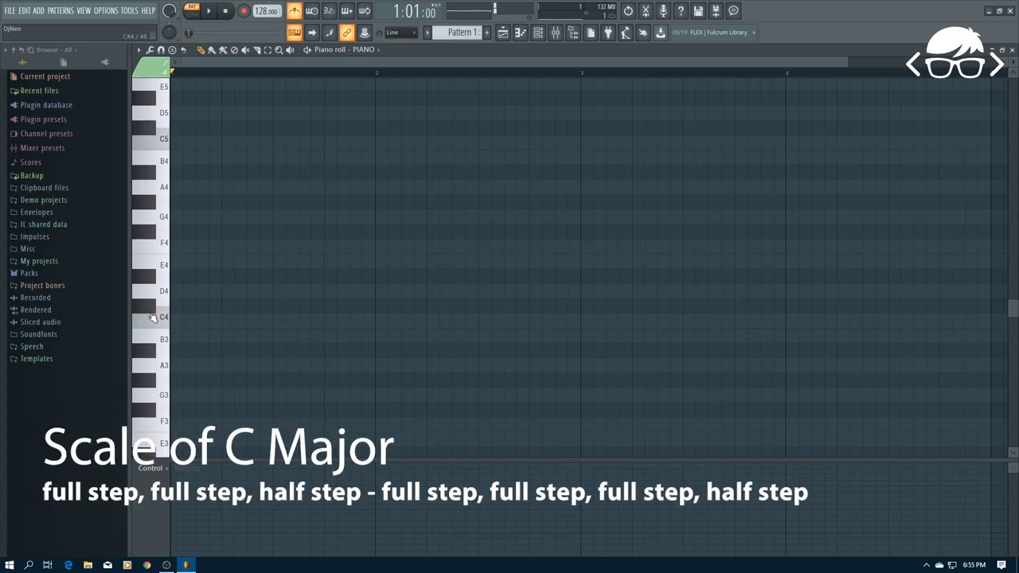
{"action": "left_click", "coordinate": [161, 291]}
{"action": "left_click", "coordinate": [159, 265]}
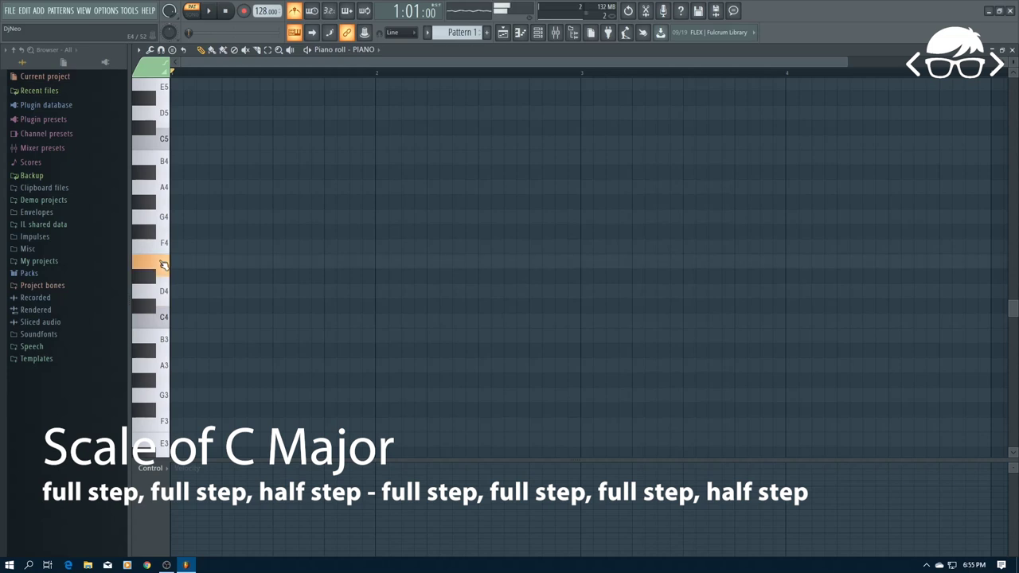
{"action": "left_click", "coordinate": [164, 244]}
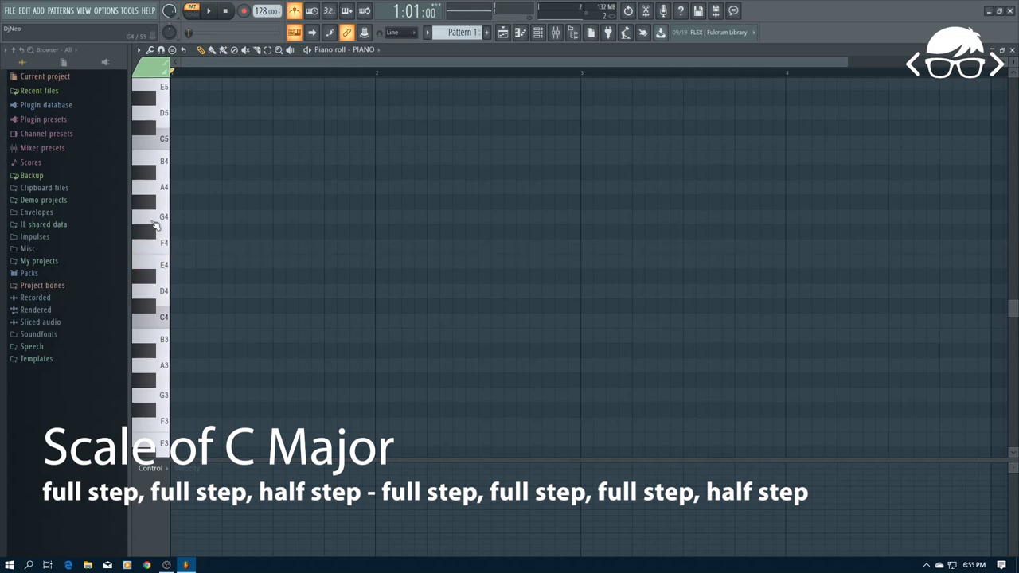
{"action": "left_click", "coordinate": [160, 218]}
{"action": "left_click", "coordinate": [162, 164]}
{"action": "left_click", "coordinate": [165, 142]}
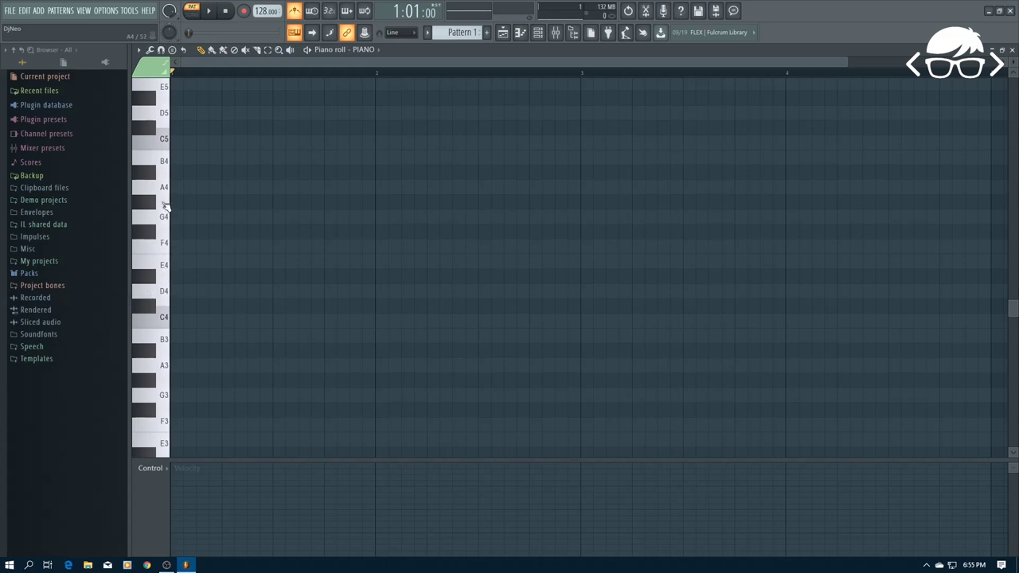
Step: Sound the D major scale from D4 up to D5, including the black keys F#4 and C#5
{"action": "left_click", "coordinate": [162, 295]}
{"action": "left_click", "coordinate": [162, 268]}
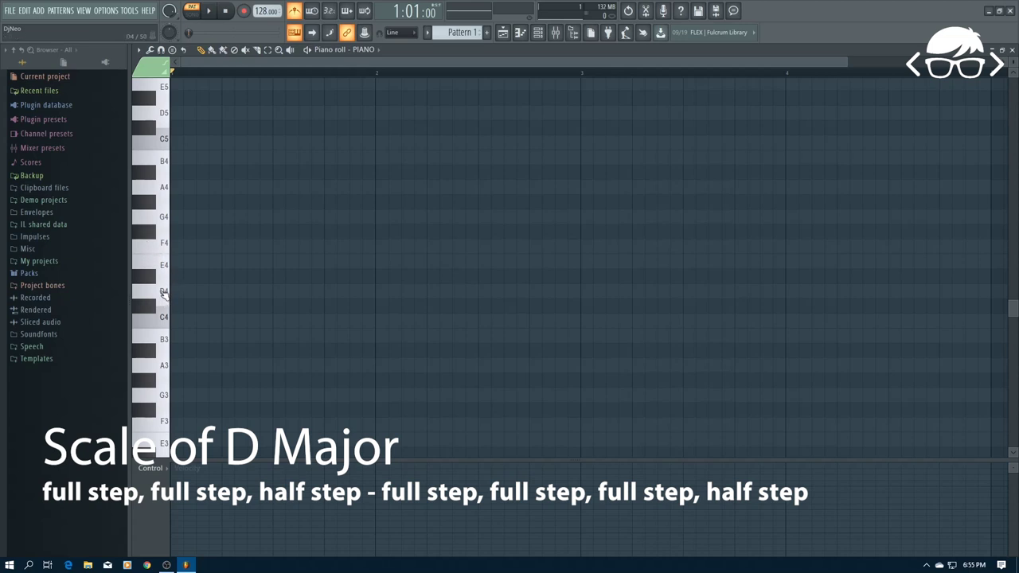
{"action": "left_click", "coordinate": [163, 293]}
{"action": "left_click", "coordinate": [163, 266]}
{"action": "left_click", "coordinate": [150, 235]}
{"action": "left_click", "coordinate": [163, 220]}
{"action": "left_click", "coordinate": [161, 189]}
{"action": "left_click", "coordinate": [163, 161]}
{"action": "left_click", "coordinate": [151, 128]}
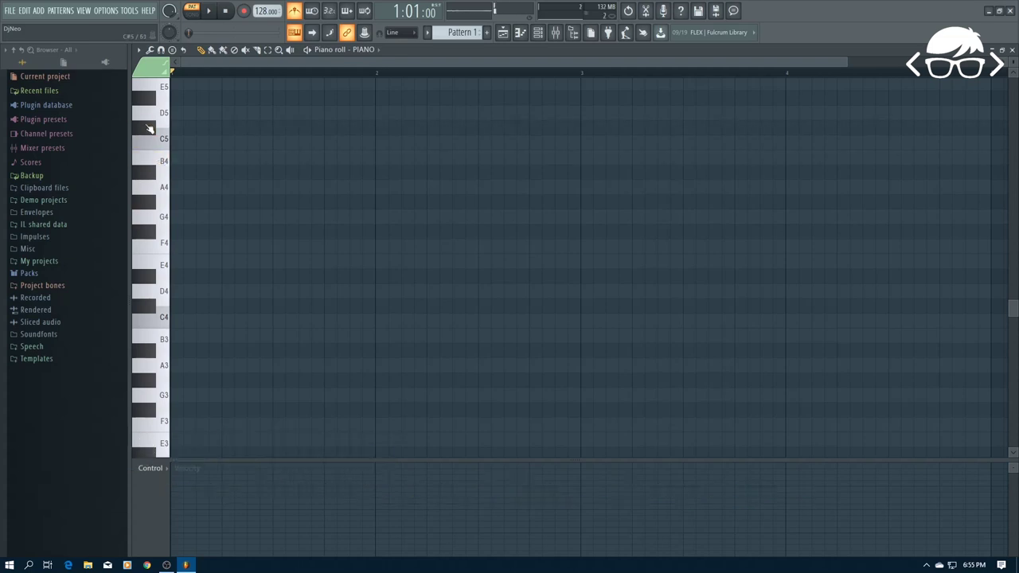
{"action": "left_click", "coordinate": [164, 115]}
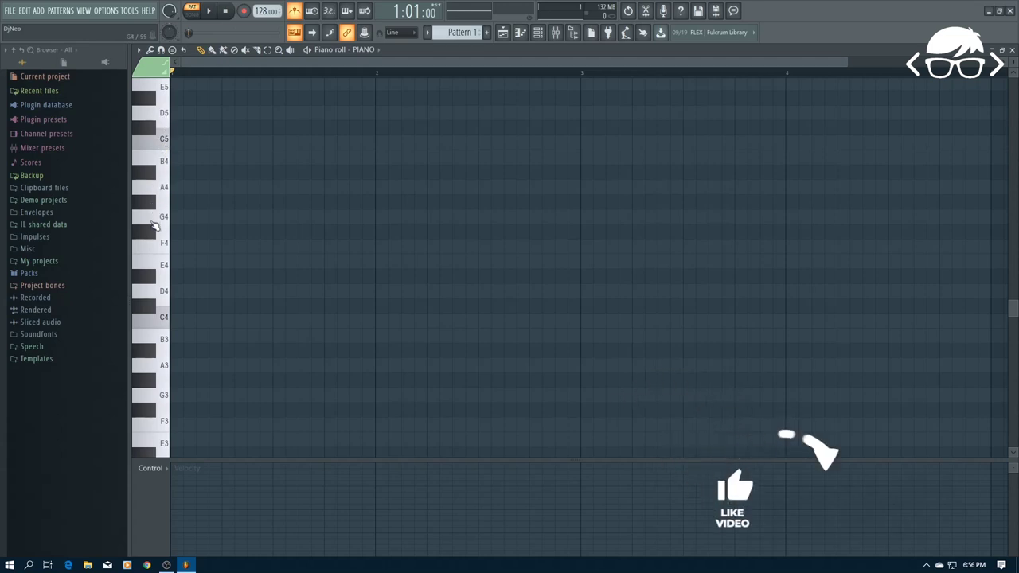
Step: Play the D4 to D5 major scale a second time, using F#4 and C#5 as its sharps
{"action": "left_click", "coordinate": [162, 294]}
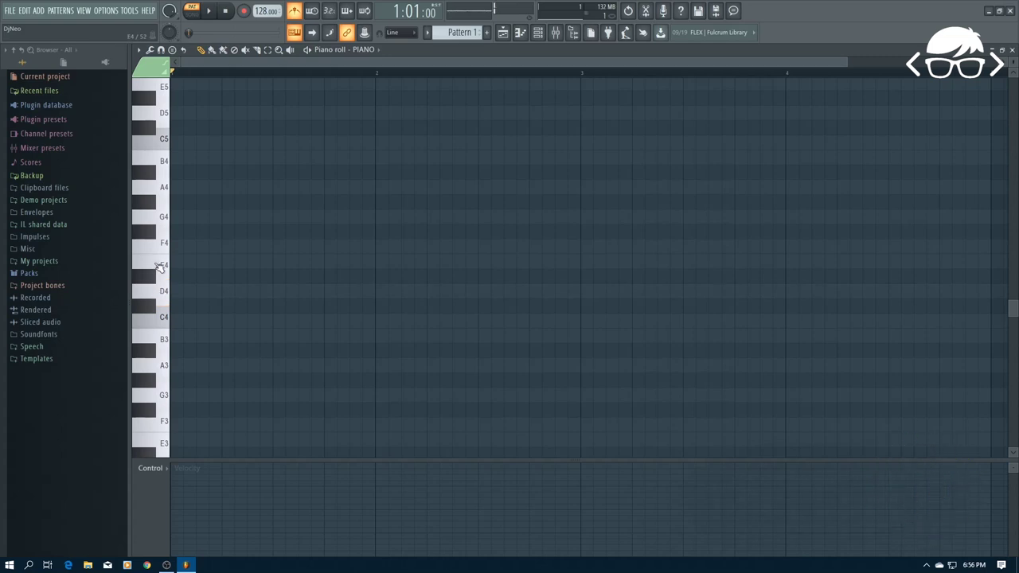
{"action": "left_click", "coordinate": [161, 267]}
{"action": "left_click", "coordinate": [149, 230]}
{"action": "left_click", "coordinate": [163, 220]}
{"action": "left_click", "coordinate": [163, 191]}
{"action": "left_click", "coordinate": [163, 165]}
{"action": "left_click", "coordinate": [150, 129]}
{"action": "left_click", "coordinate": [160, 117]}
Step: Sound the D4, E4, F4 and D#4 keys to compare the intervals above D4
{"action": "left_click", "coordinate": [162, 295]}
{"action": "left_click", "coordinate": [163, 266]}
{"action": "left_click", "coordinate": [163, 294]}
{"action": "left_click", "coordinate": [162, 294]}
{"action": "left_click", "coordinate": [161, 294]}
{"action": "left_click", "coordinate": [159, 243]}
{"action": "left_click", "coordinate": [156, 278]}
{"action": "left_click", "coordinate": [161, 294]}
{"action": "left_click", "coordinate": [151, 282]}
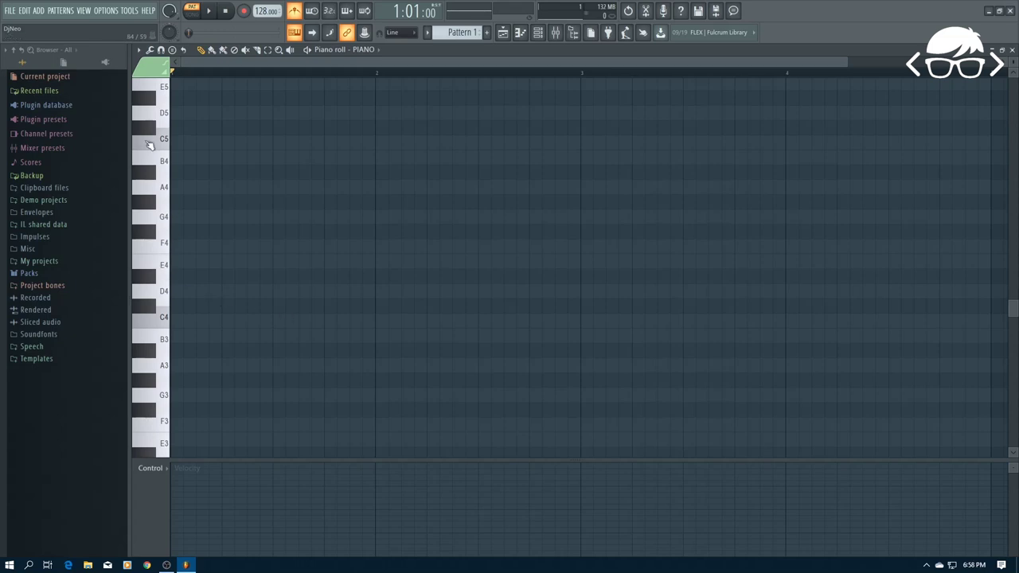
Step: Stamp a Major scale with its root on A4 at the start of bar 1 and view its notes
{"action": "left_click", "coordinate": [138, 50]}
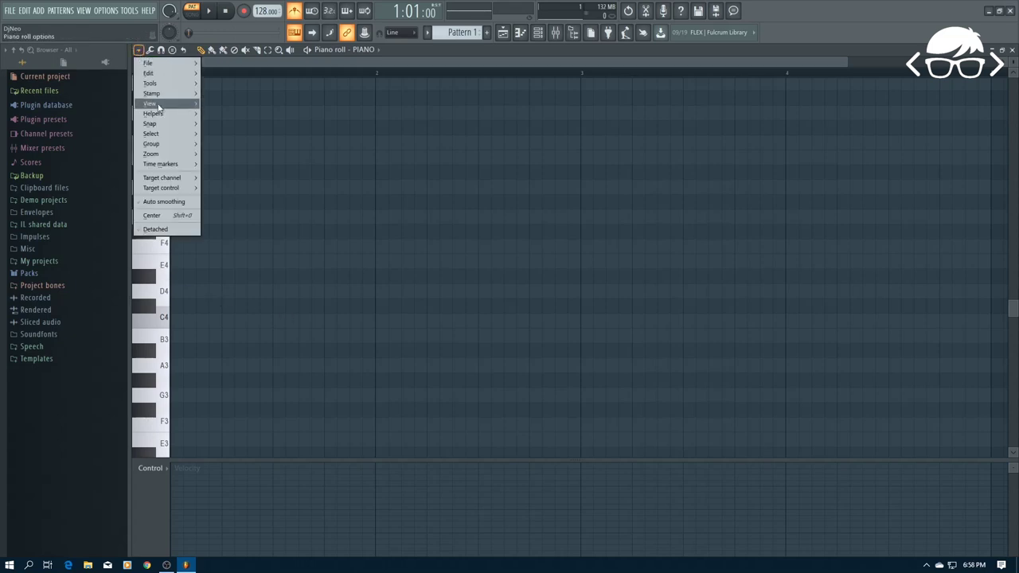
{"action": "mouse_move", "coordinate": [159, 93]}
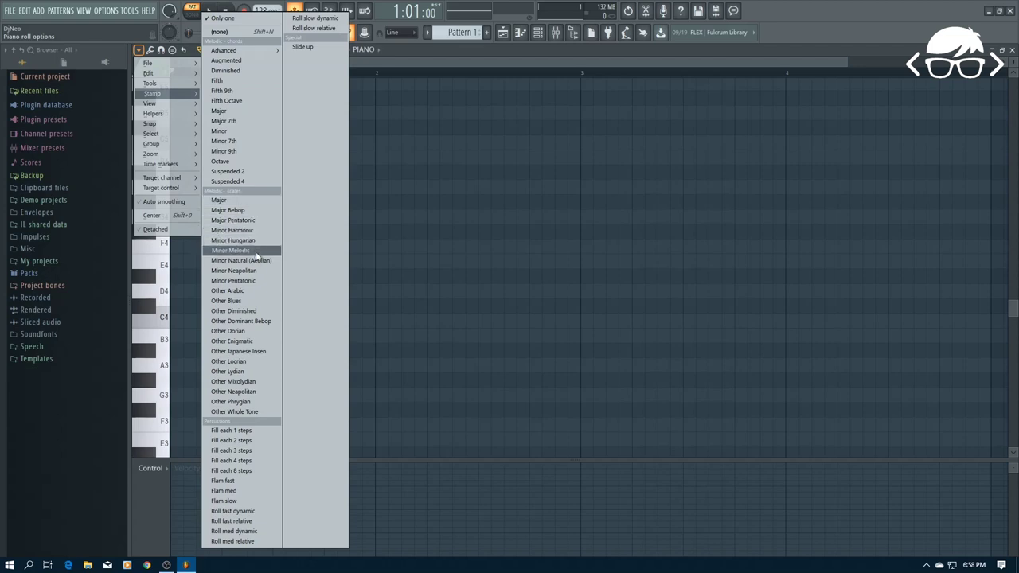
{"action": "left_click", "coordinate": [254, 200]}
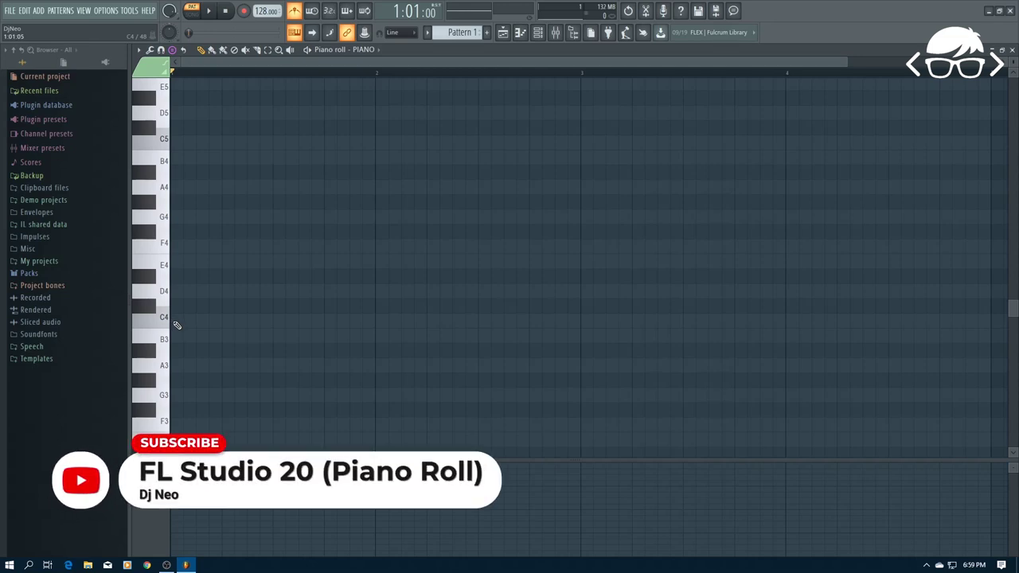
{"action": "left_click", "coordinate": [176, 190]}
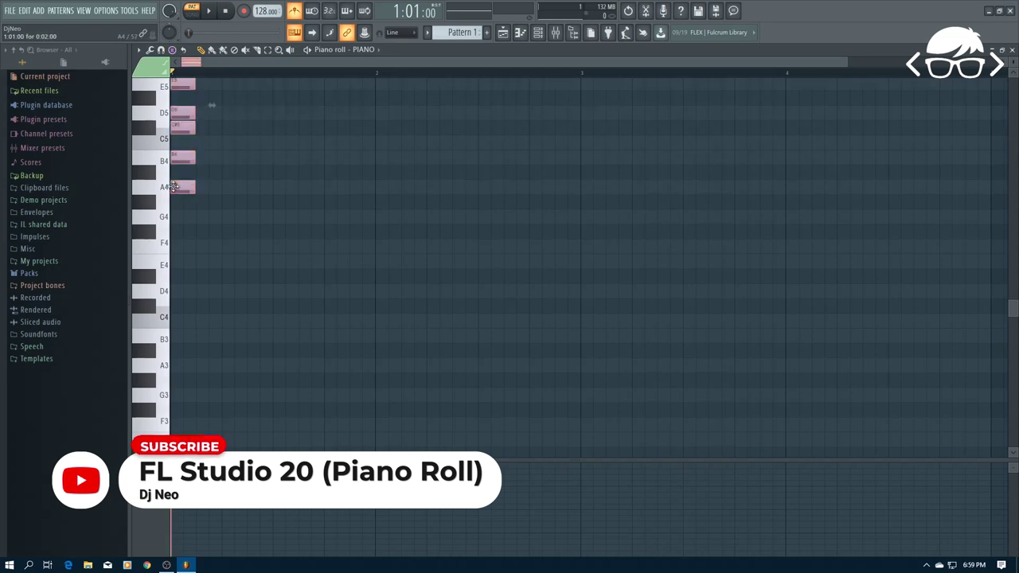
{"action": "scroll", "coordinate": [193, 244], "scroll_direction": "down", "scroll_amount": 1}
{"action": "scroll", "coordinate": [193, 244], "scroll_direction": "up", "scroll_amount": 4}
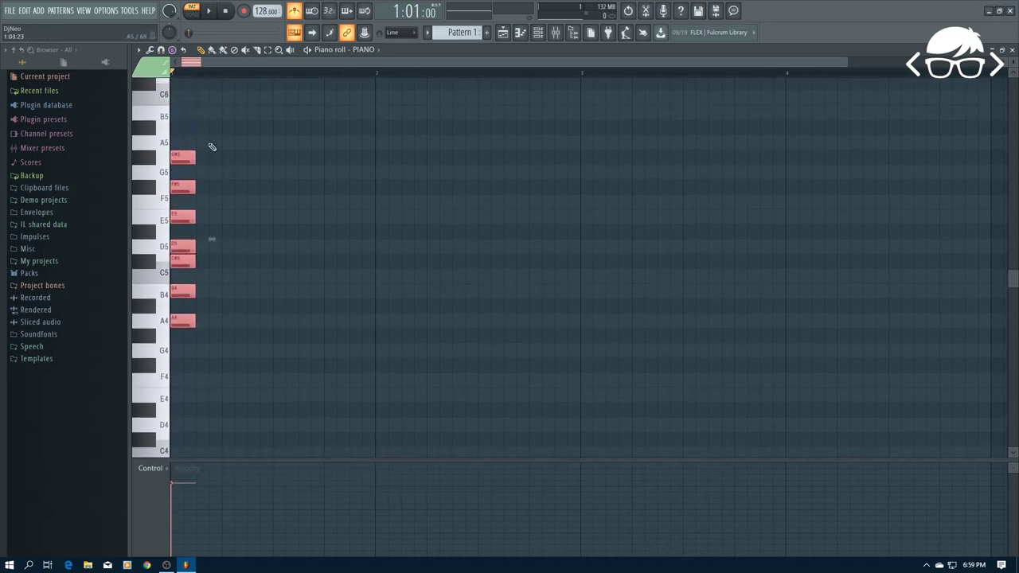
Step: Sound the A major scale from B4 up to A5, including the black keys C#5, F#5 and G#5
{"action": "left_click", "coordinate": [161, 294]}
{"action": "left_click", "coordinate": [152, 261]}
{"action": "left_click", "coordinate": [155, 220]}
{"action": "left_click", "coordinate": [154, 191]}
{"action": "left_click", "coordinate": [157, 159]}
{"action": "left_click", "coordinate": [165, 144]}
Step: Sound the black keys G#5, C#5 and F#5 to point out the sharps of the A major scale
{"action": "left_click", "coordinate": [153, 162]}
{"action": "left_click", "coordinate": [149, 164]}
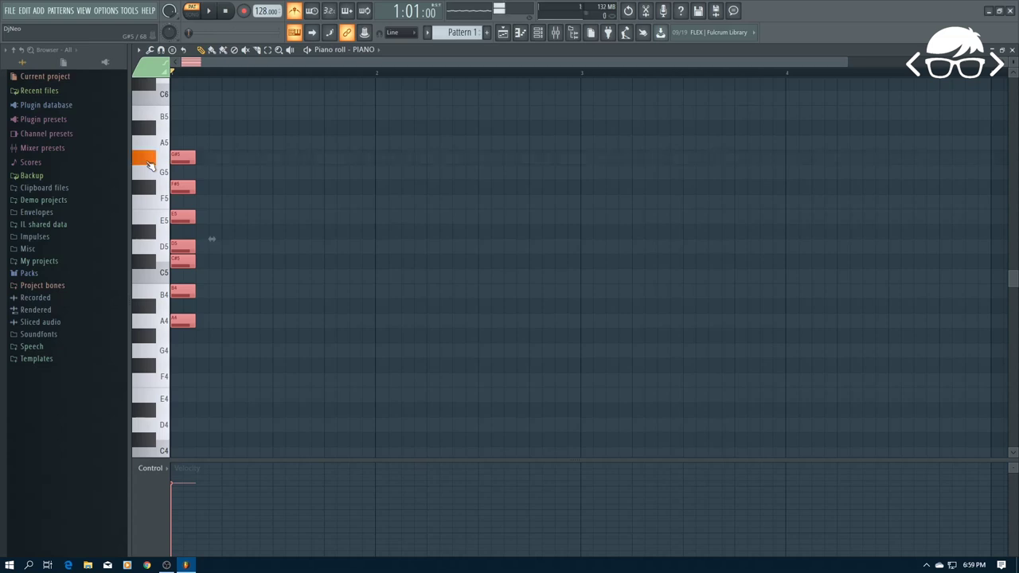
{"action": "left_click", "coordinate": [150, 258]}
{"action": "left_click", "coordinate": [151, 224]}
{"action": "left_click", "coordinate": [148, 189]}
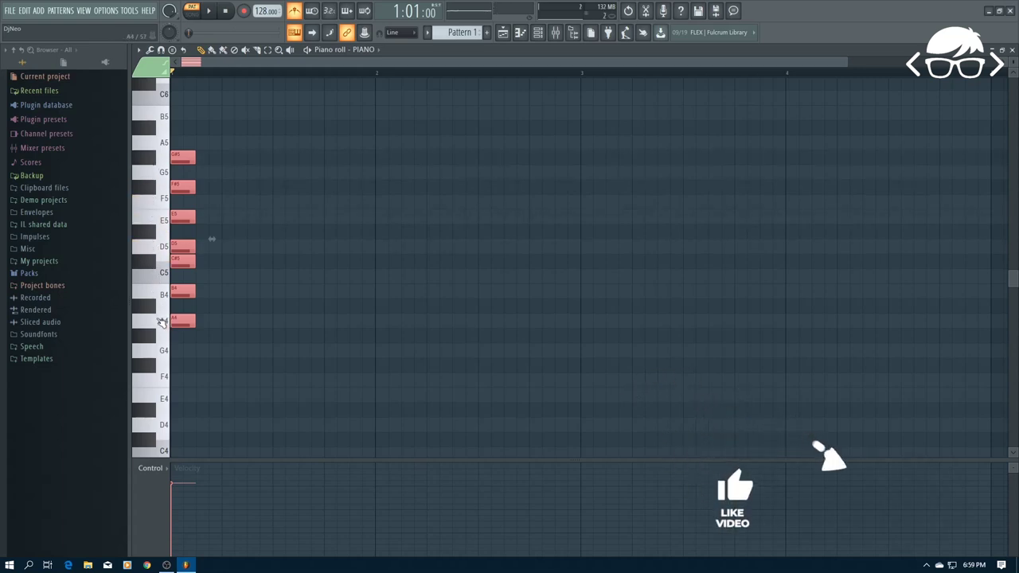
Step: Trace the steps of the A major scale by sounding A4, D5, F#5 and G#5, then return to A4
{"action": "left_click", "coordinate": [162, 322]}
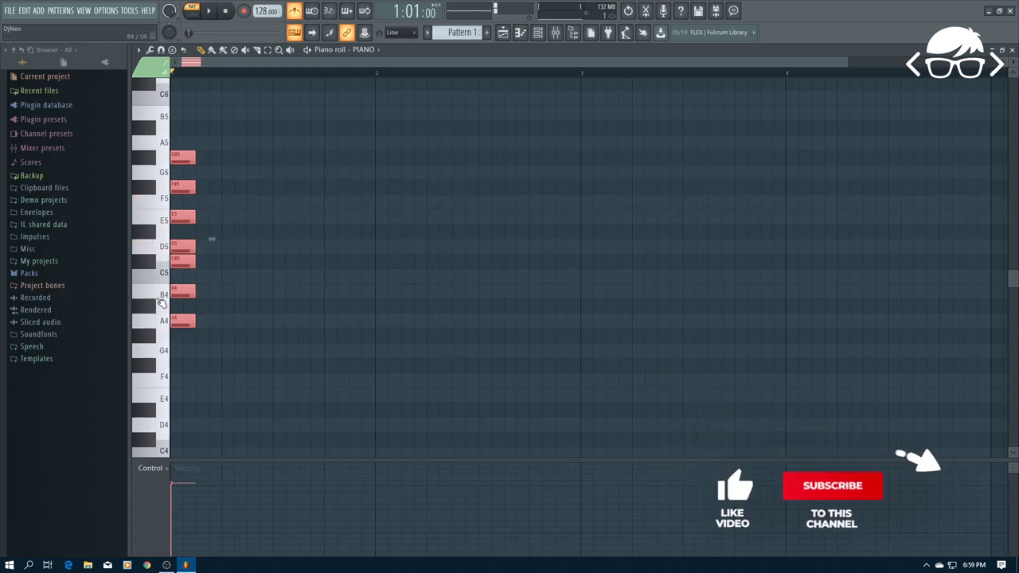
{"action": "left_click", "coordinate": [165, 251]}
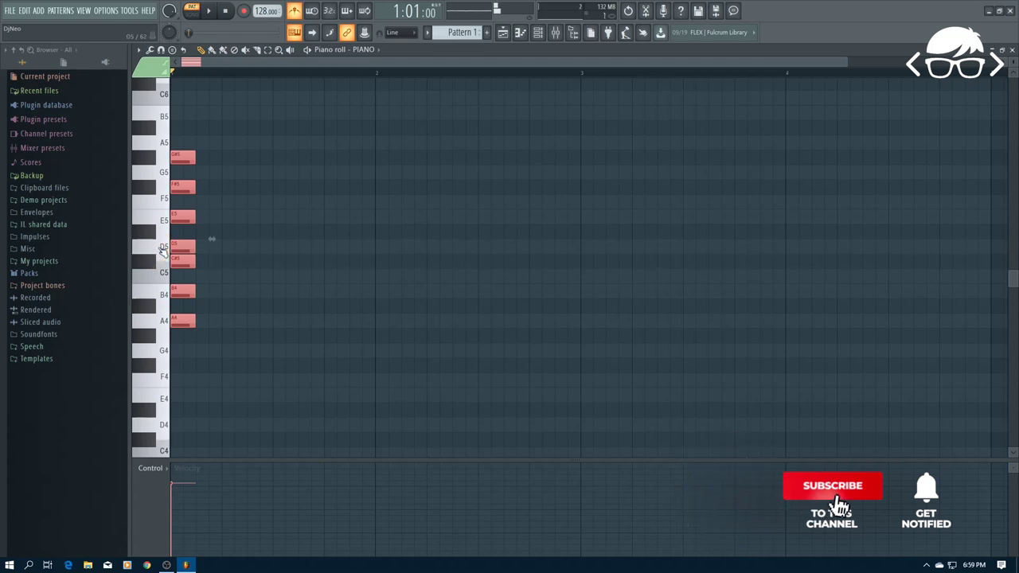
{"action": "left_click", "coordinate": [150, 188]}
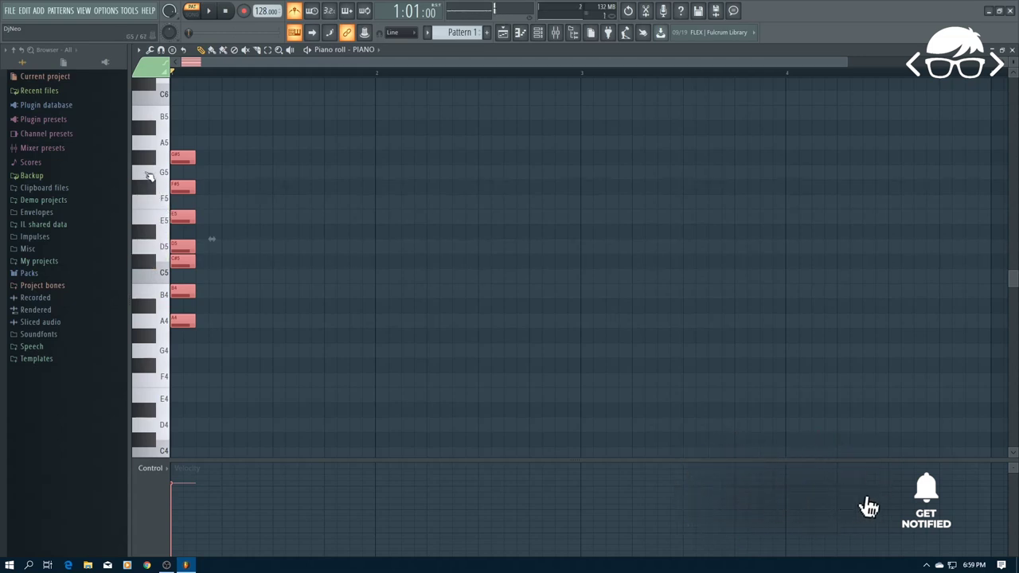
{"action": "left_click", "coordinate": [148, 159]}
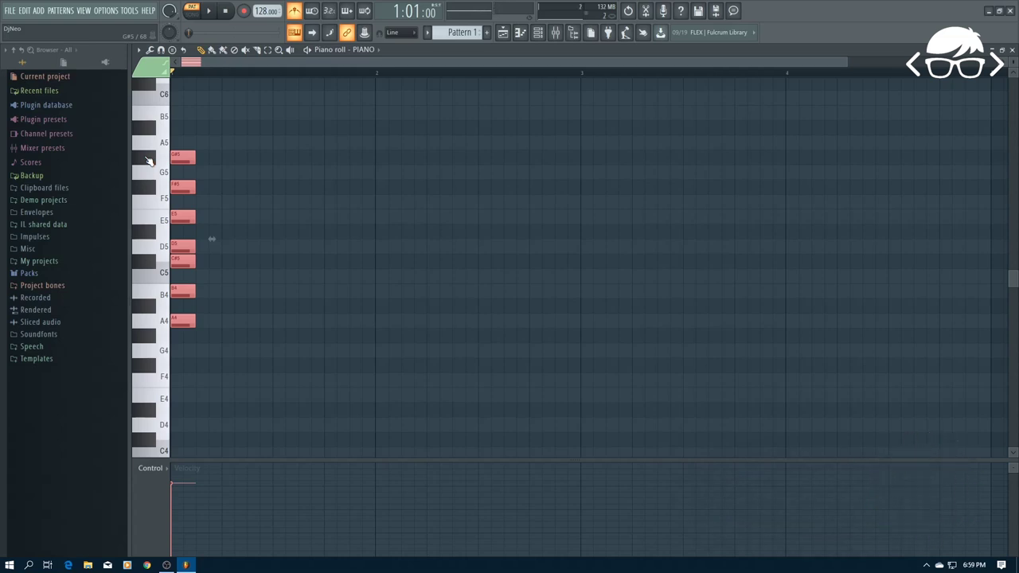
{"action": "left_click", "coordinate": [149, 187]}
{"action": "left_click", "coordinate": [163, 322]}
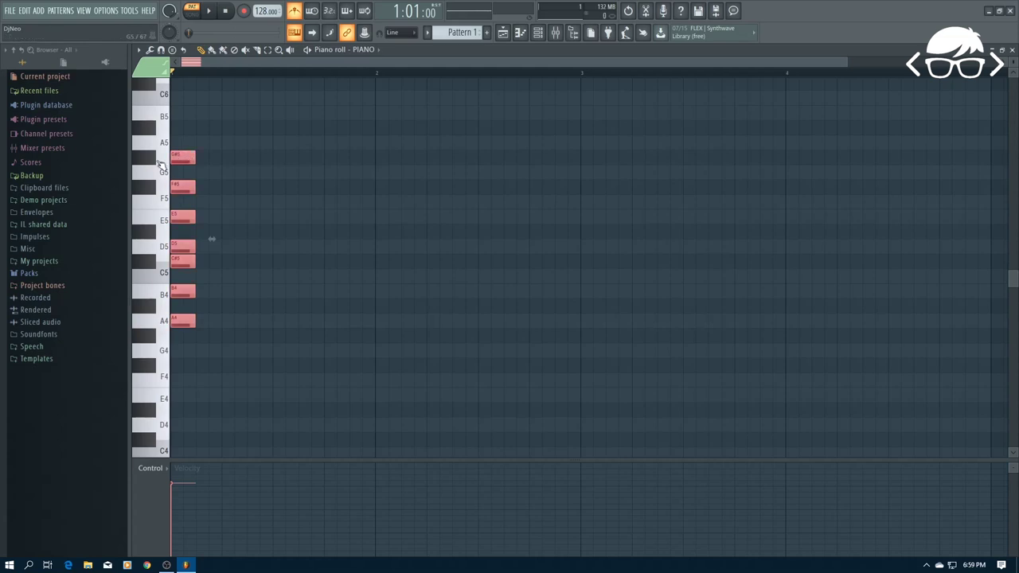
Step: Sound A4, B4, D5, C#5 and C5 to compare the intervals in the lower half of the scale
{"action": "left_click", "coordinate": [161, 322]}
{"action": "left_click", "coordinate": [162, 294]}
{"action": "left_click", "coordinate": [163, 248]}
{"action": "left_click", "coordinate": [152, 266]}
{"action": "left_click", "coordinate": [162, 275]}
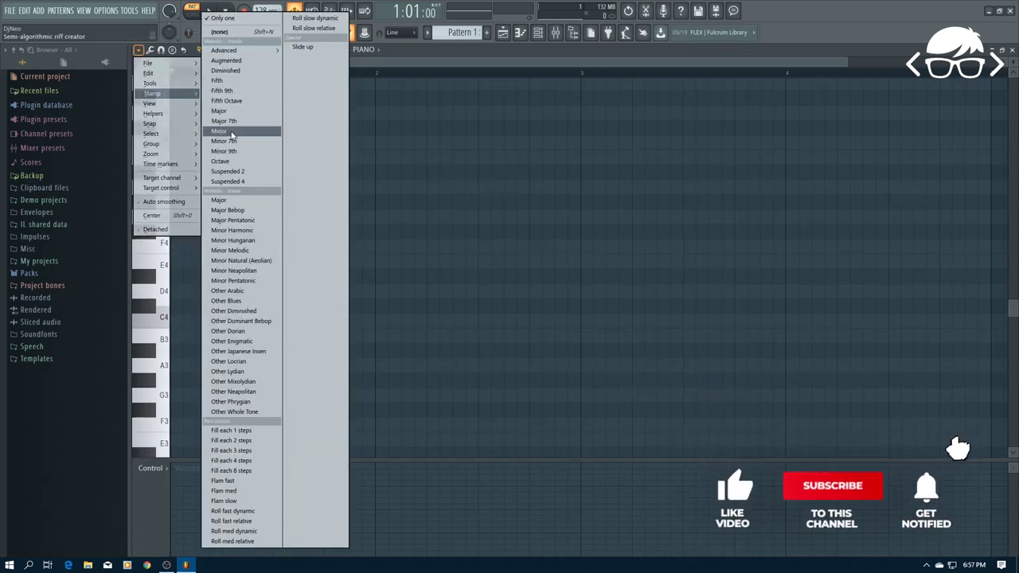
Step: Stamp a Major scale with its root on C4 at the start of bar 1 and sound its notes up to C5
{"action": "left_click", "coordinate": [233, 204]}
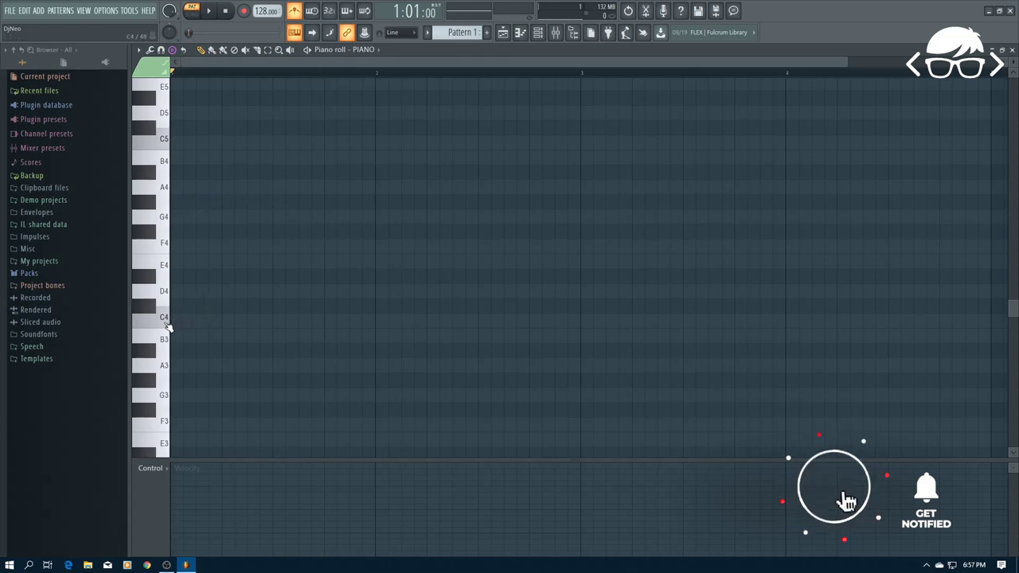
{"action": "left_click", "coordinate": [175, 320]}
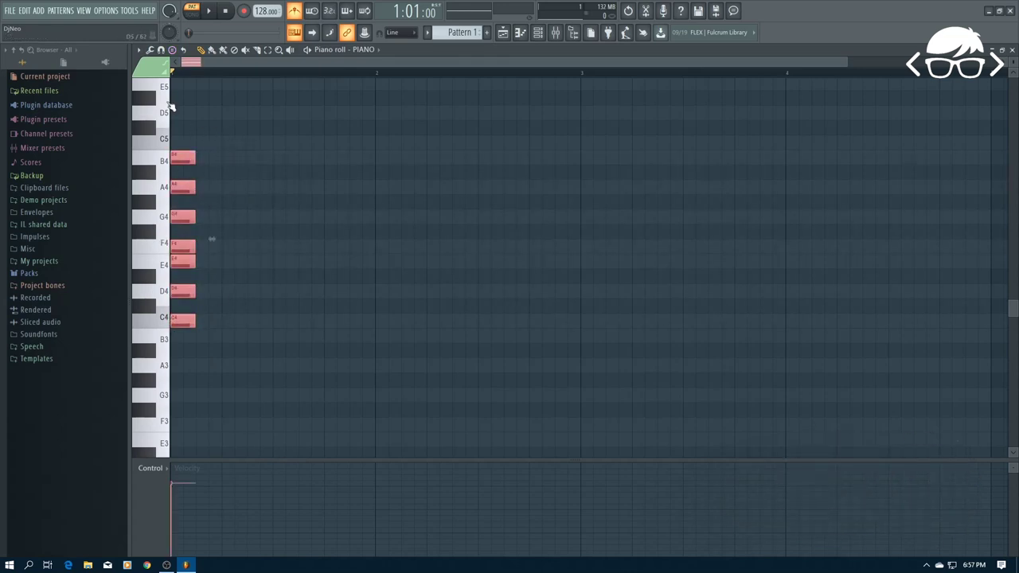
{"action": "left_click", "coordinate": [163, 319]}
{"action": "left_click", "coordinate": [164, 293]}
{"action": "left_click", "coordinate": [165, 268]}
{"action": "left_click", "coordinate": [165, 242]}
{"action": "left_click", "coordinate": [165, 216]}
{"action": "left_click", "coordinate": [165, 190]}
{"action": "left_click", "coordinate": [164, 161]}
{"action": "left_click", "coordinate": [165, 147]}
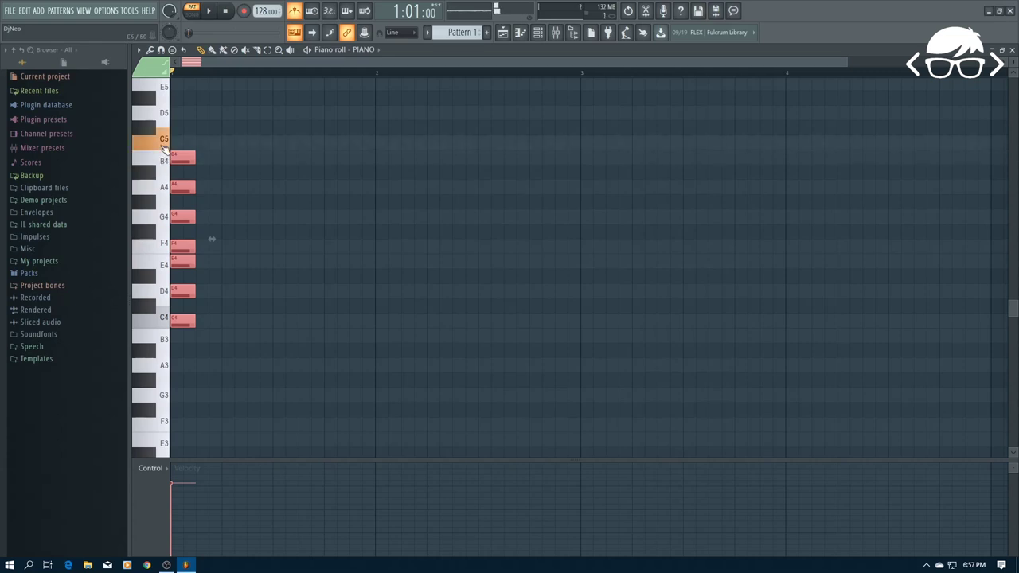
Step: Clear the C major notes and stamp a Major scale with its root on D4 at the start of bar 1
{"action": "key", "text": "ctrl+c"}
{"action": "key", "text": "Delete"}
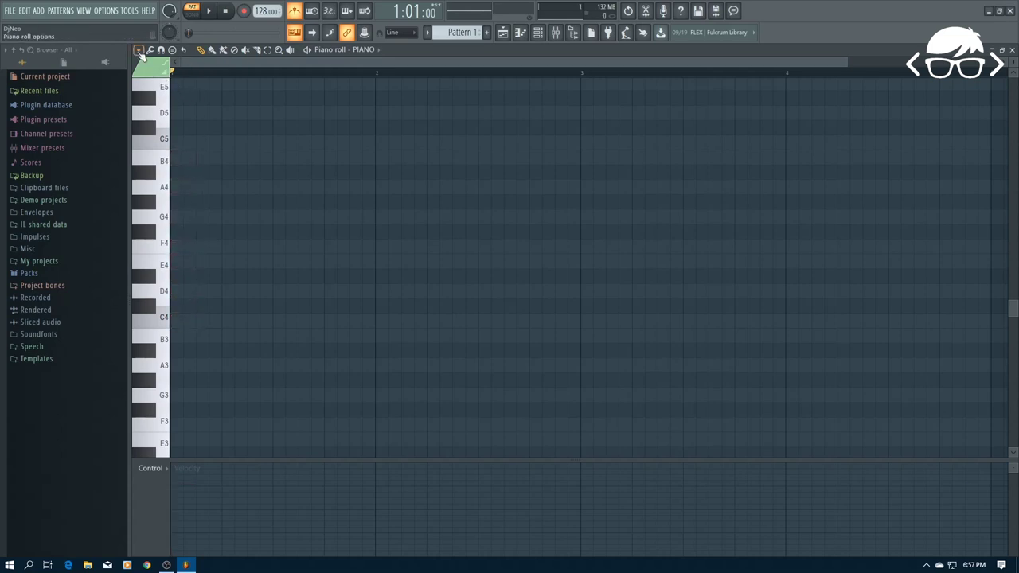
{"action": "left_click", "coordinate": [174, 294]}
{"action": "right_click", "coordinate": [176, 293]}
{"action": "left_click", "coordinate": [139, 50]}
{"action": "mouse_move", "coordinate": [181, 96]}
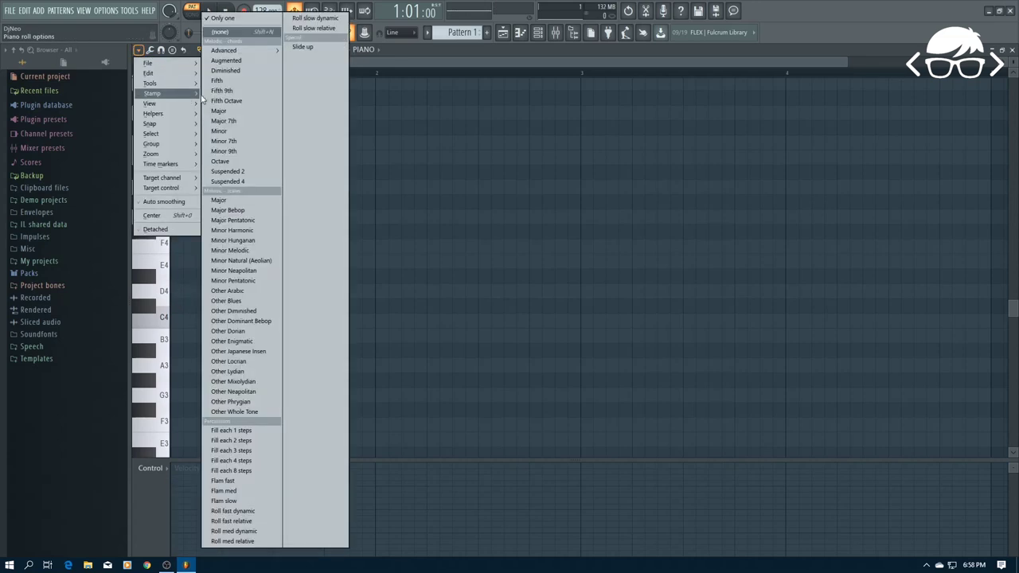
{"action": "left_click", "coordinate": [237, 202]}
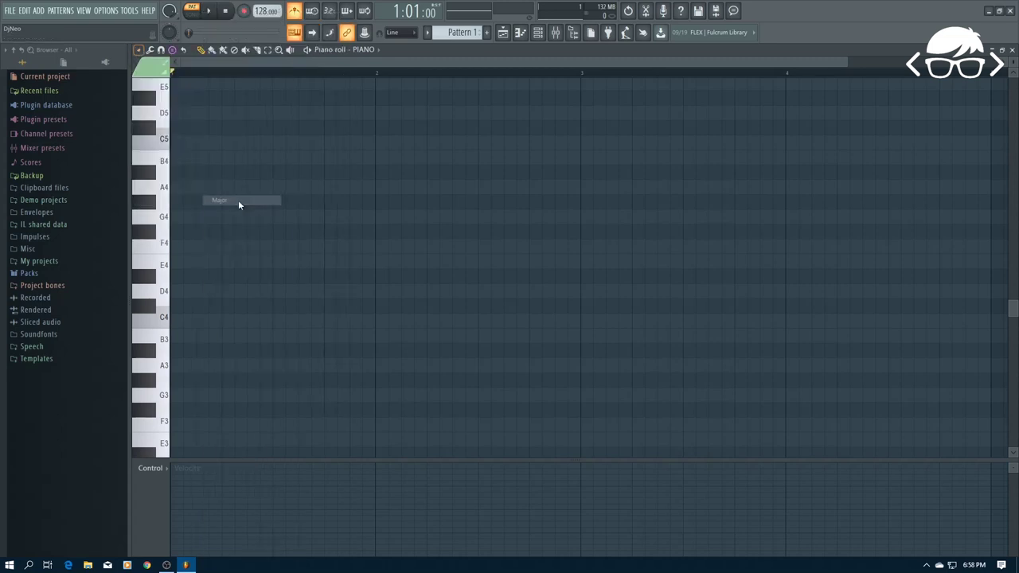
{"action": "left_click", "coordinate": [175, 293]}
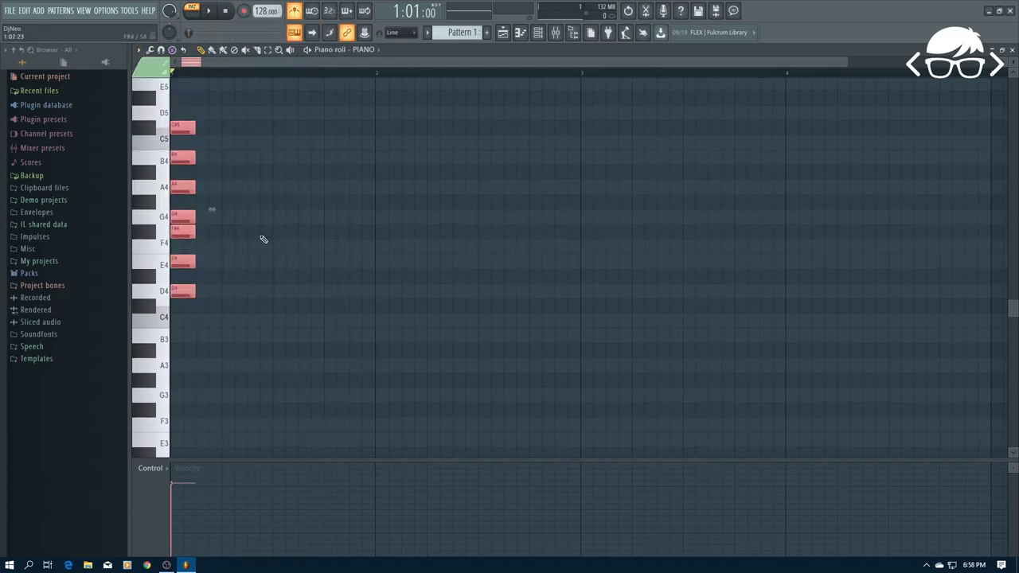
Step: Sound the stamped D major scale from D4 up to D5, using the black keys F#4 and C#5
{"action": "left_click", "coordinate": [163, 291]}
{"action": "left_click", "coordinate": [163, 265]}
{"action": "left_click", "coordinate": [167, 230]}
{"action": "left_click", "coordinate": [166, 231]}
{"action": "left_click", "coordinate": [164, 293]}
{"action": "left_click", "coordinate": [165, 223]}
{"action": "left_click", "coordinate": [165, 192]}
{"action": "left_click", "coordinate": [165, 170]}
{"action": "left_click", "coordinate": [155, 131]}
{"action": "left_click", "coordinate": [165, 113]}
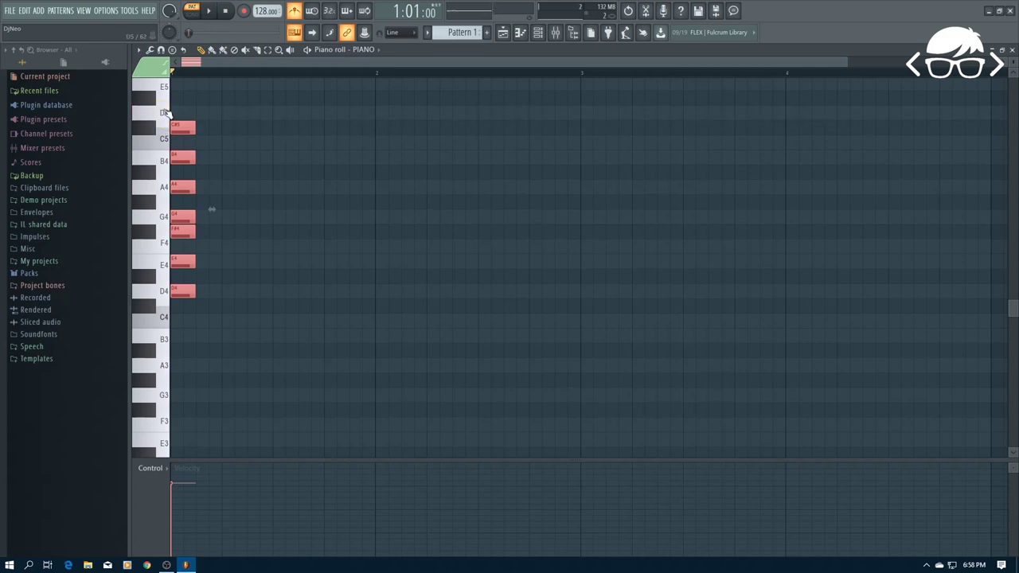